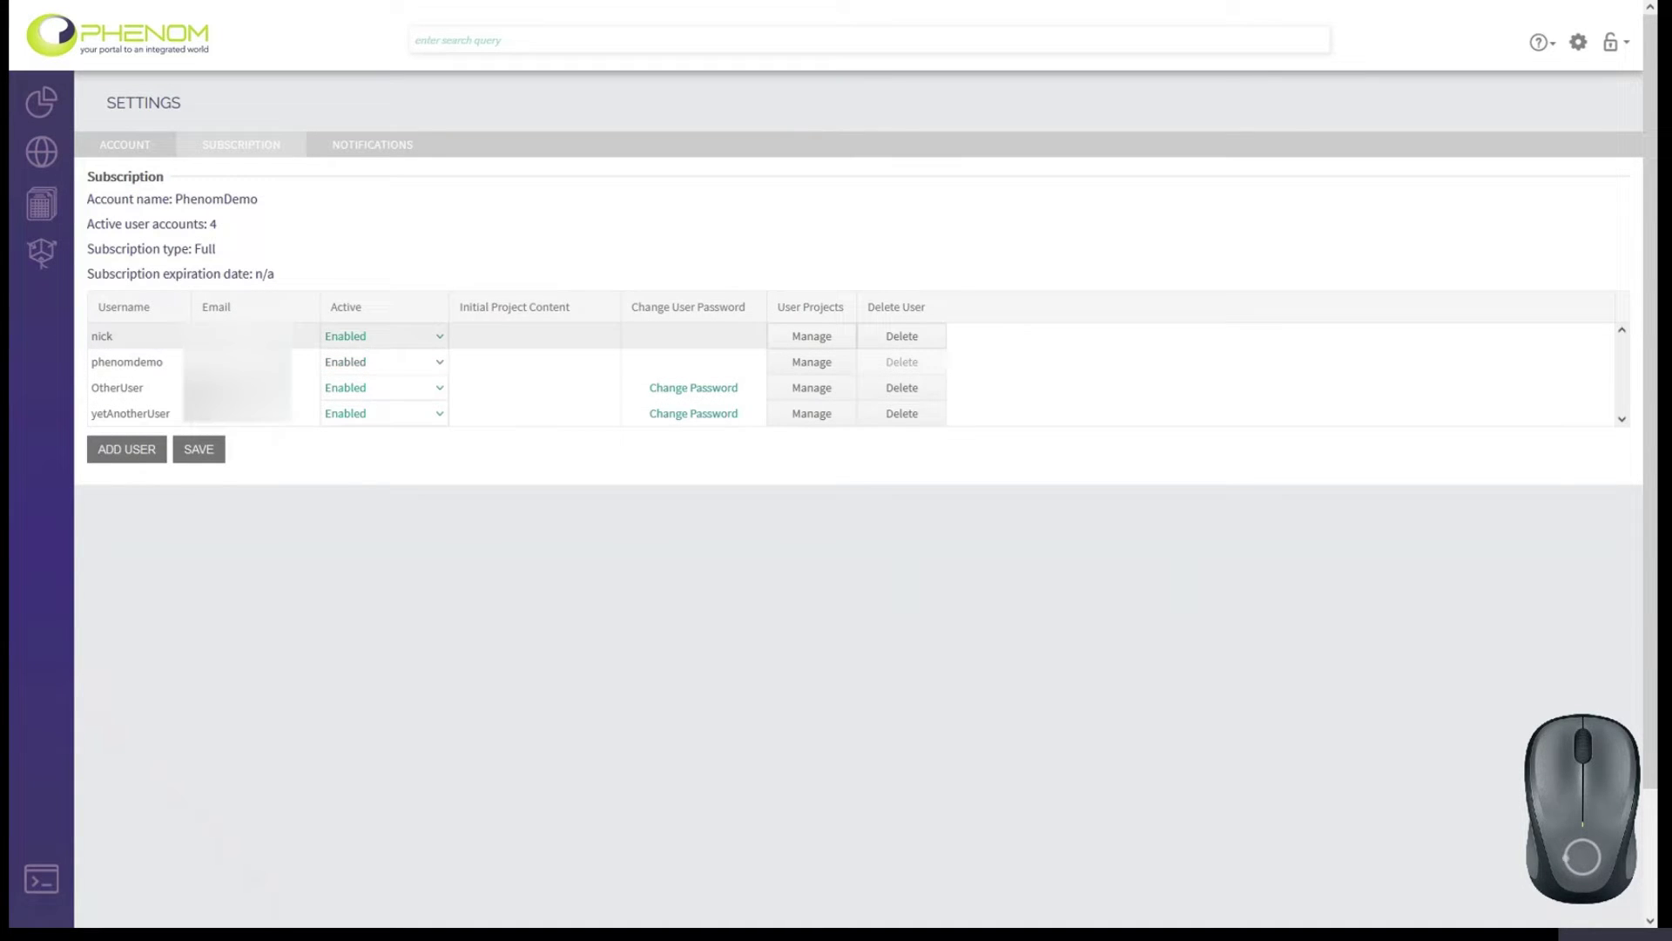
Keep nick's account Enabled and open OtherUser's project and model management.
left_click(440, 343)
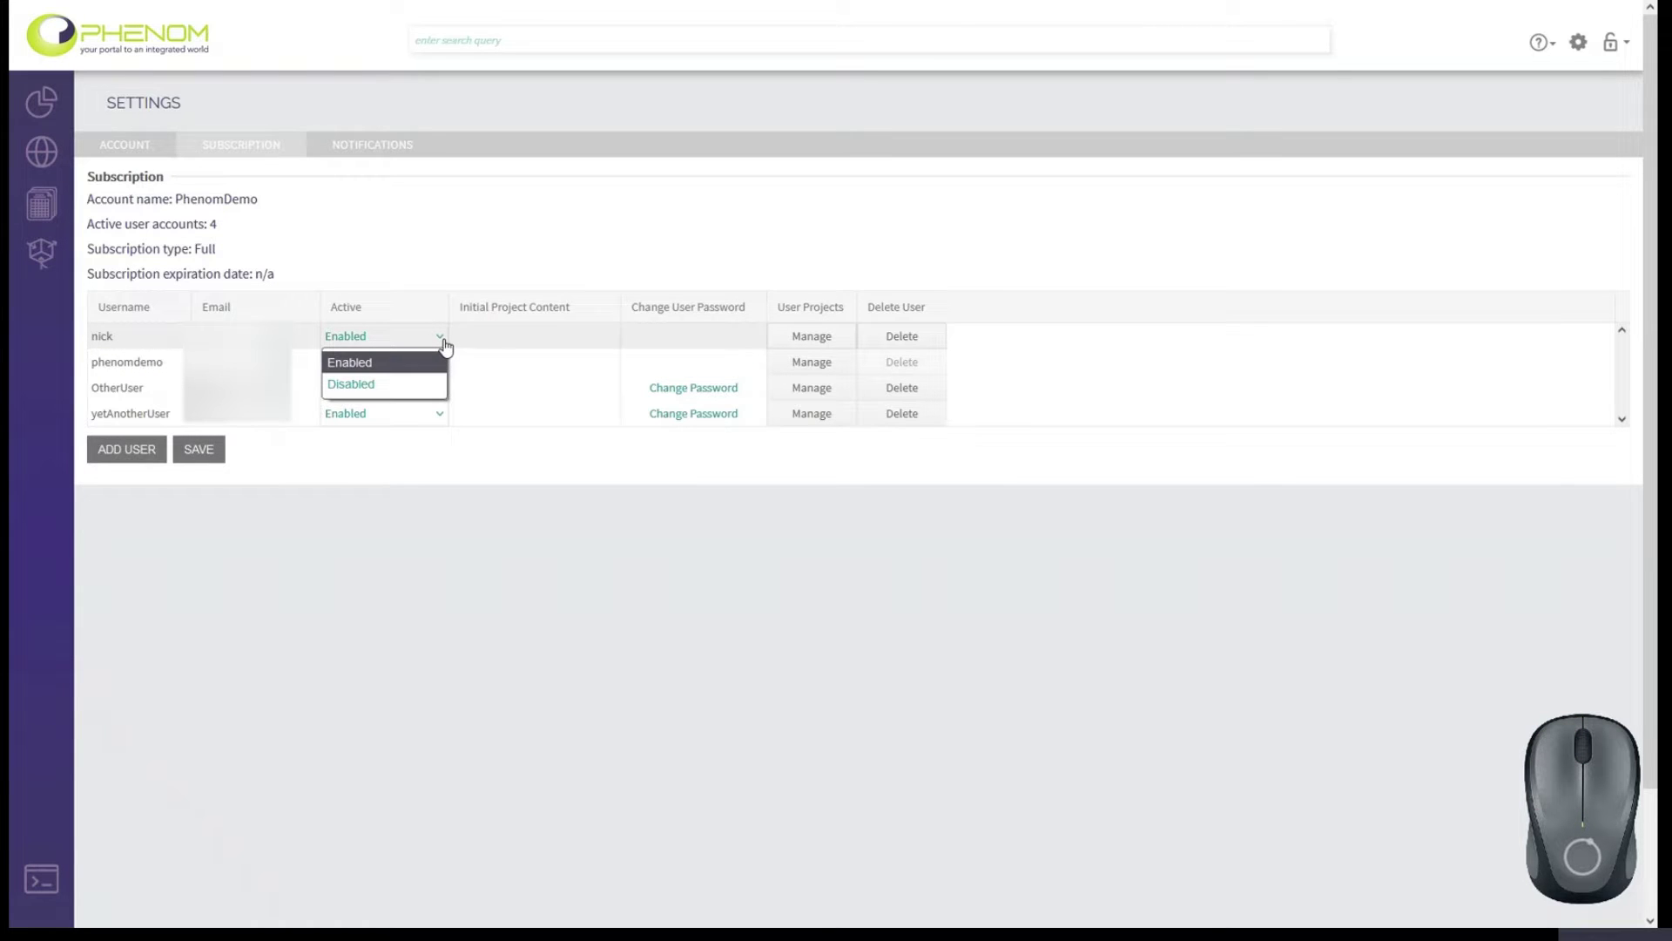
left_click(442, 347)
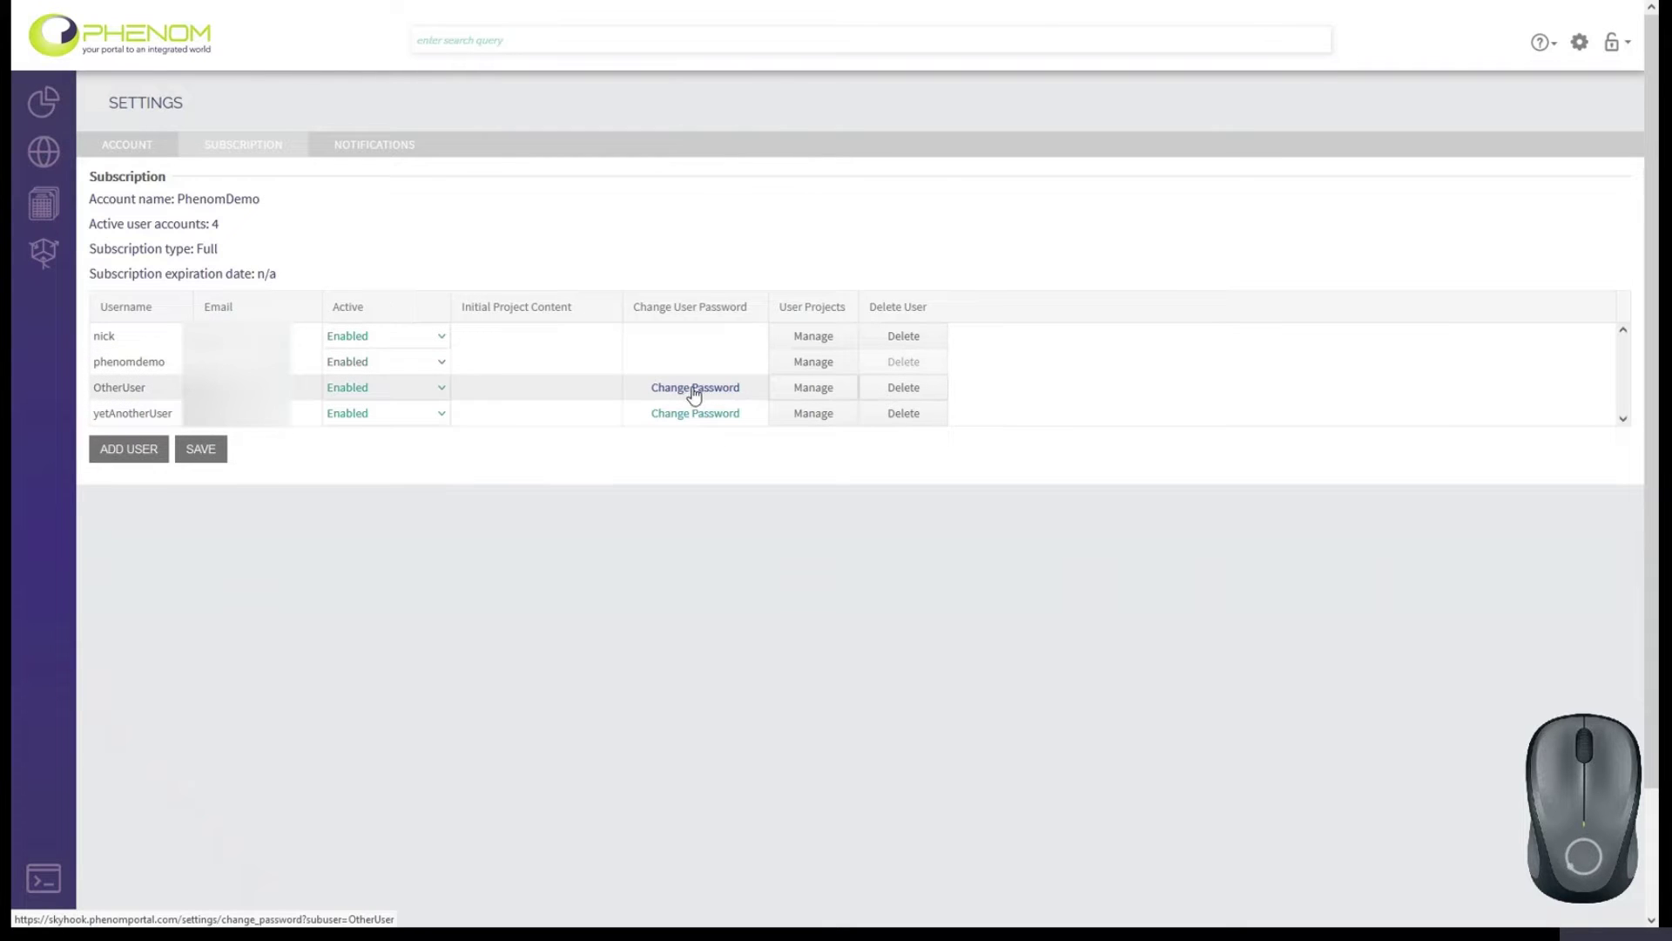
left_click(825, 390)
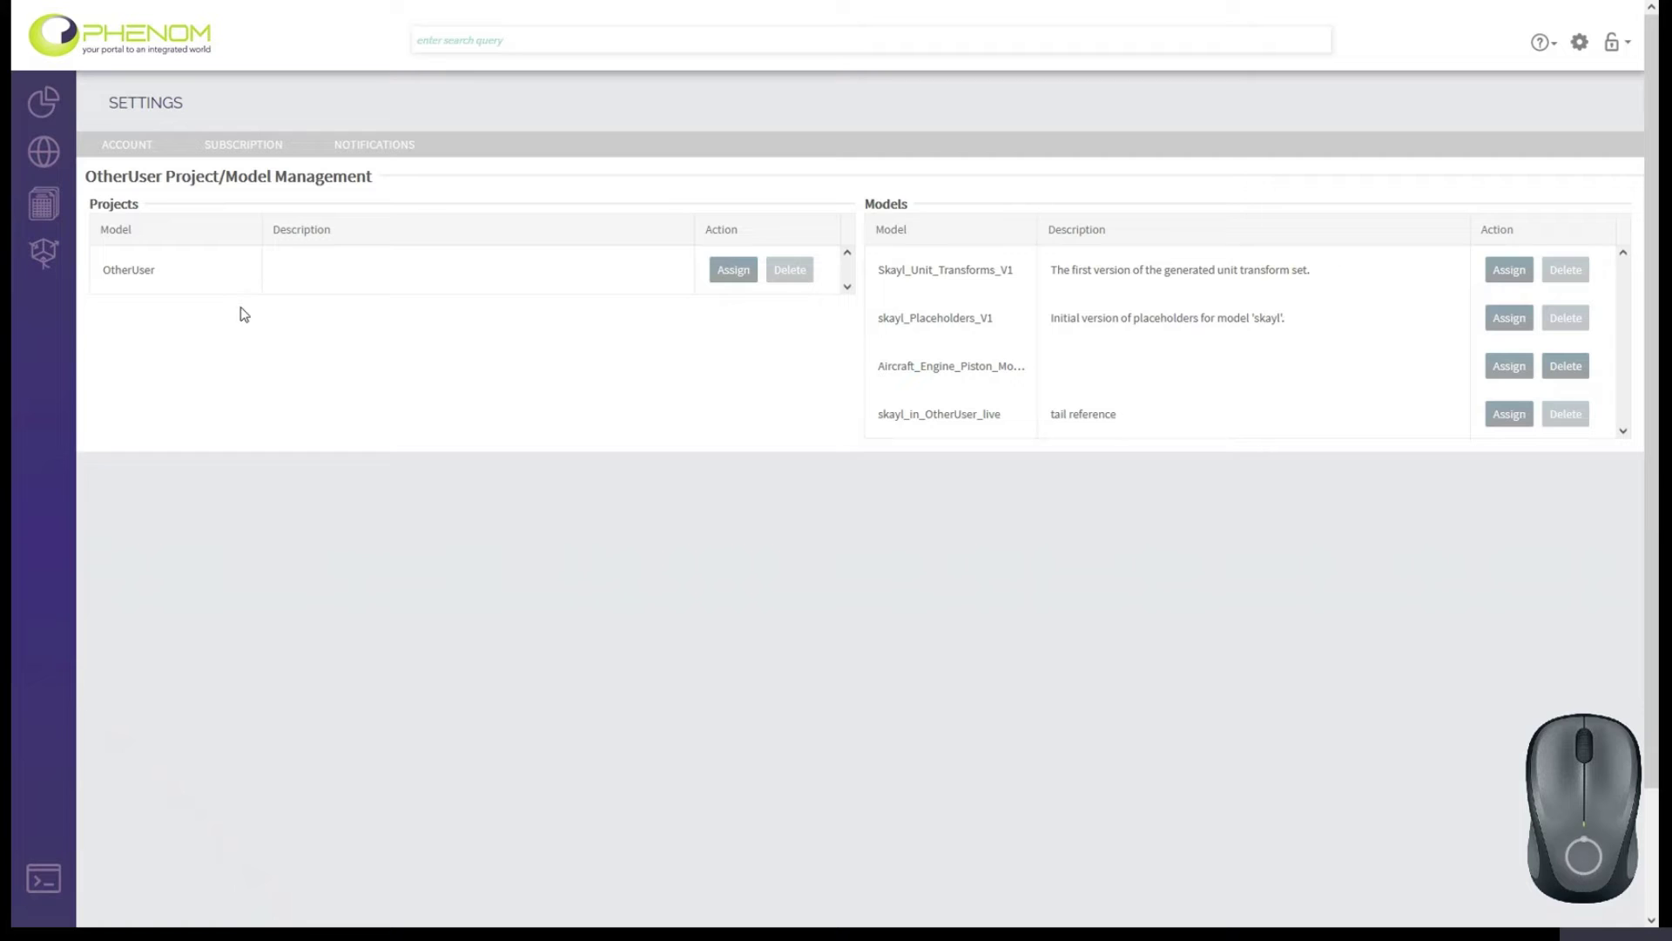
left_click(718, 272)
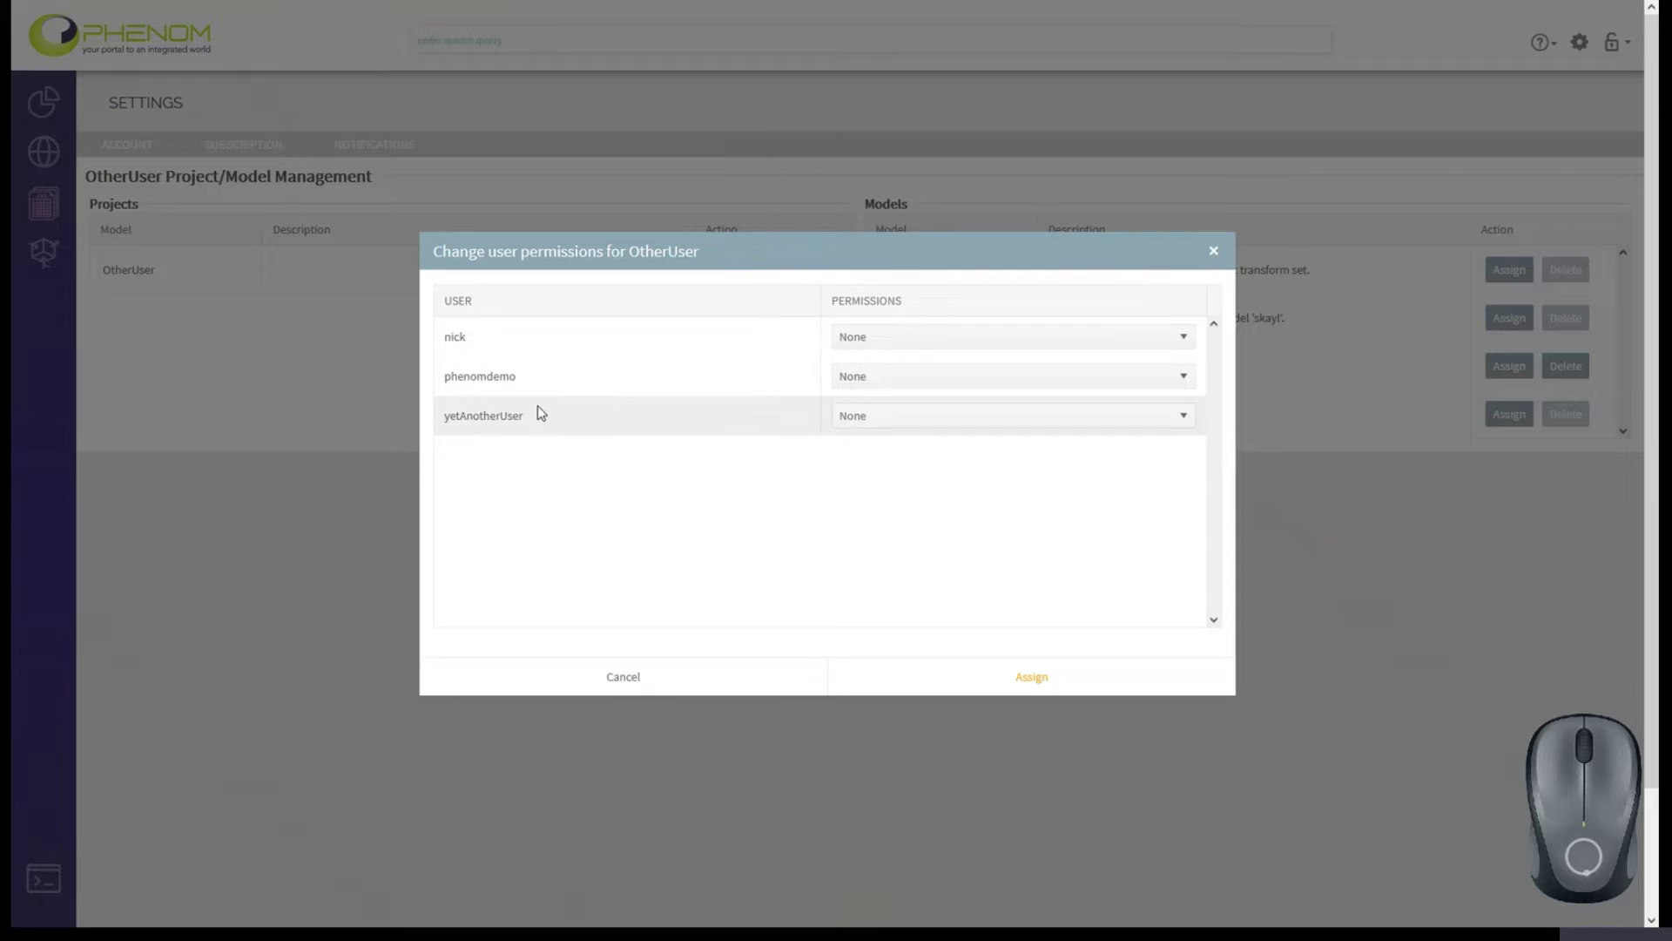
left_click(908, 345)
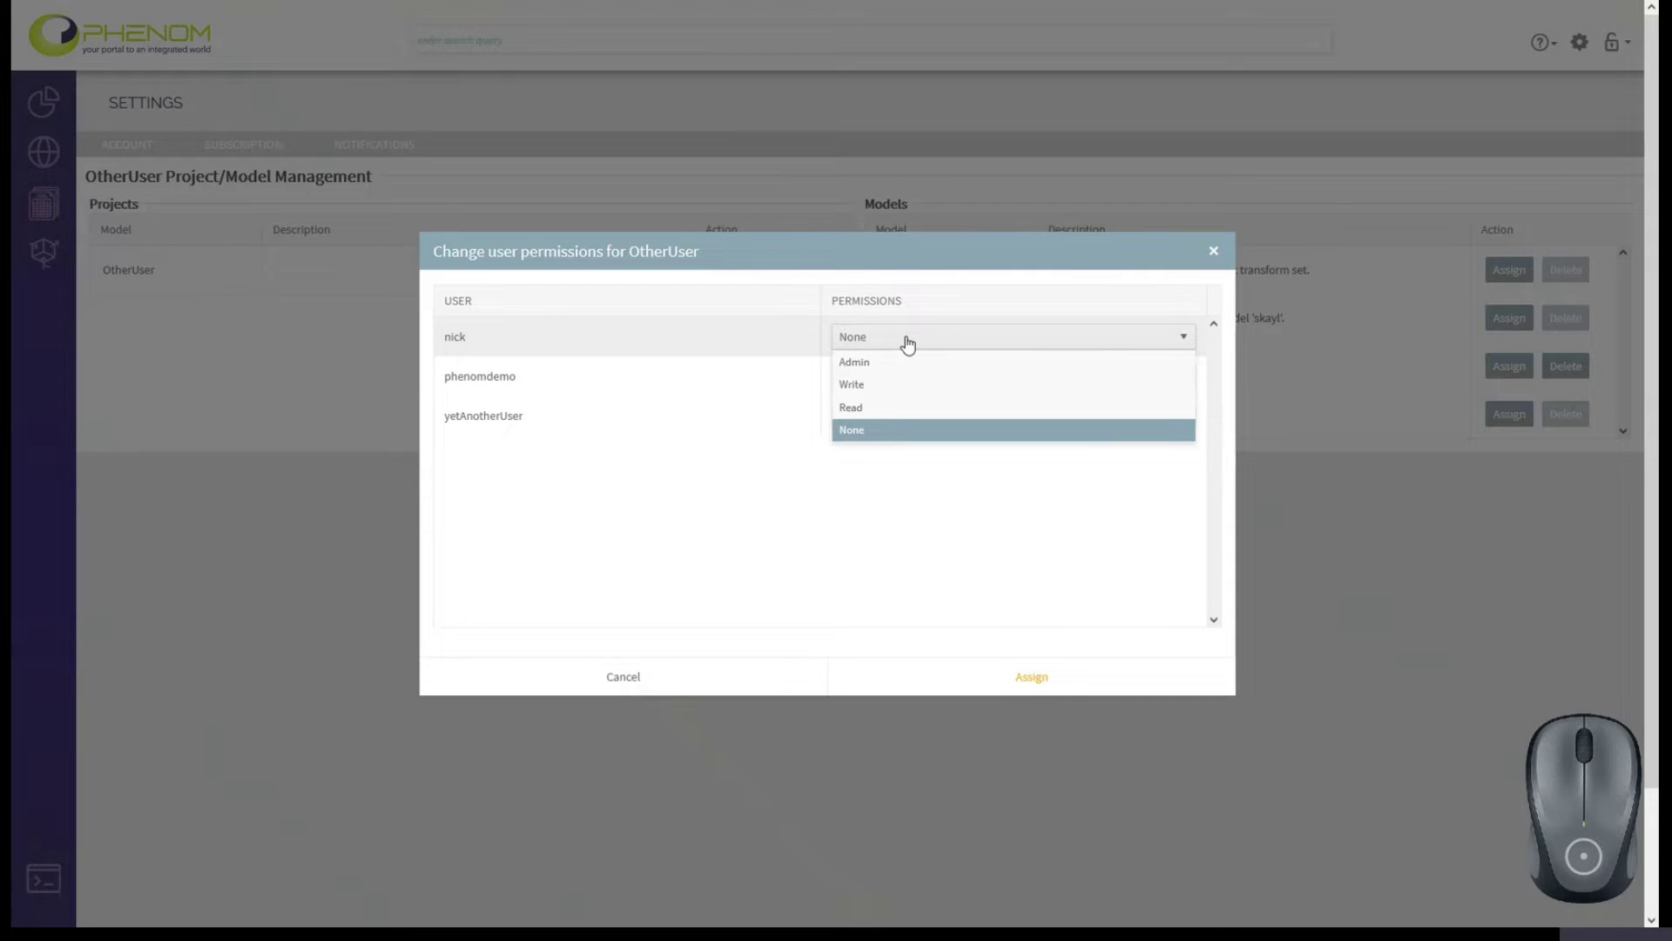
left_click(875, 492)
left_click(625, 682)
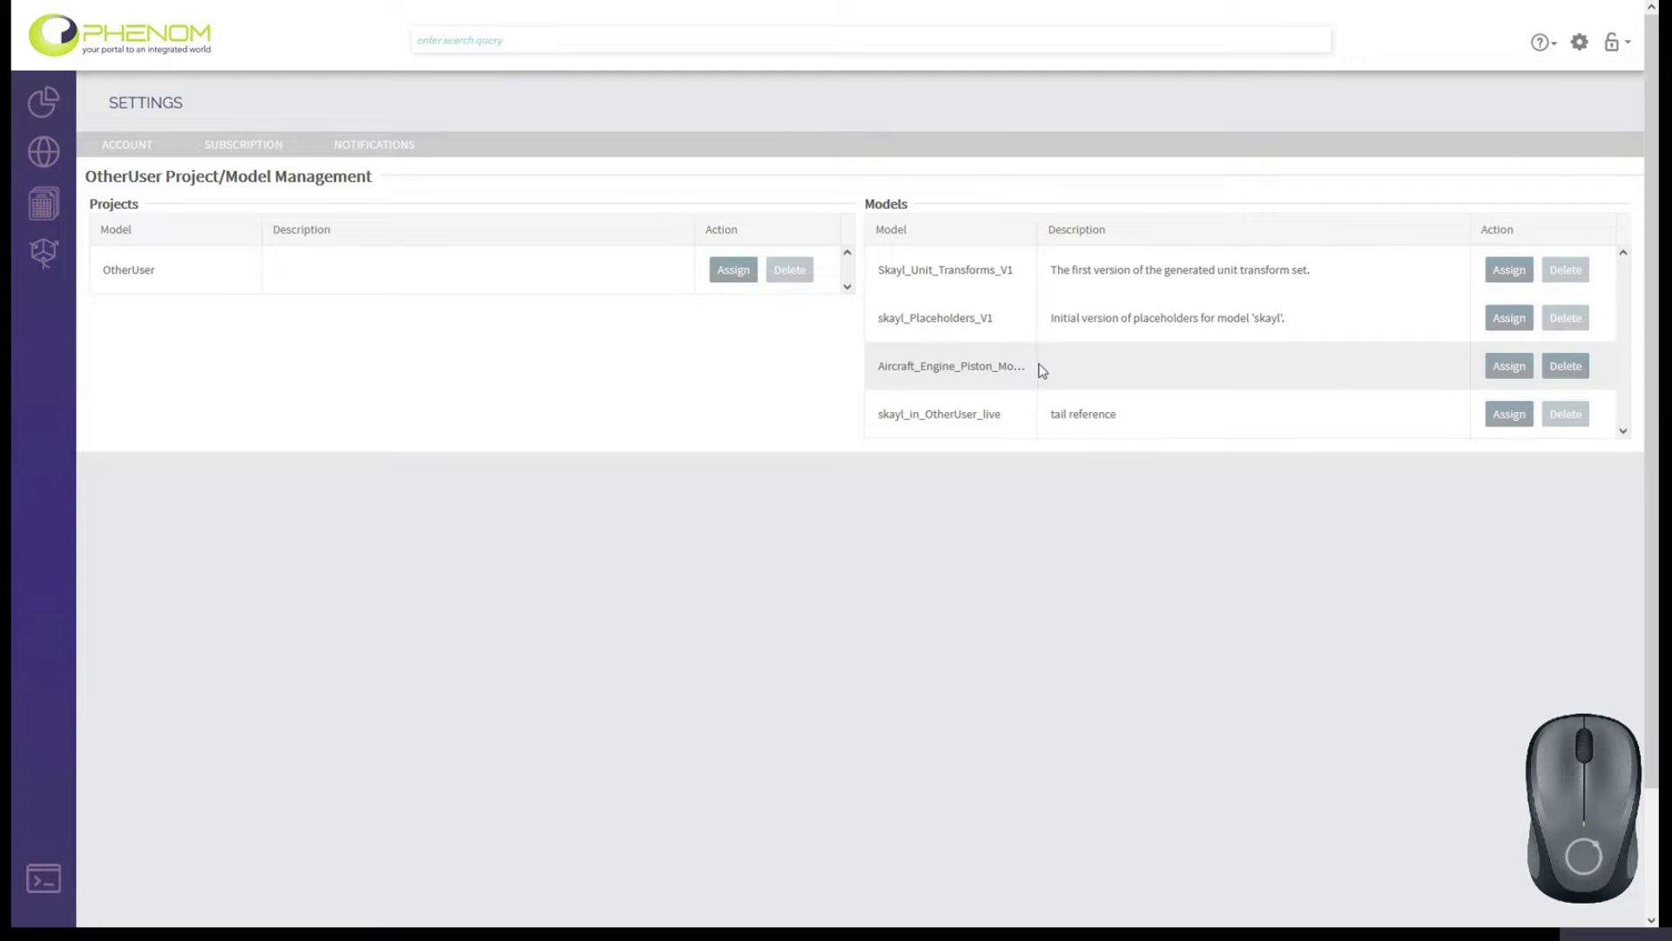
Give yetAnotherUser Read permission on Aircraft_Engine_Piston_Model_live, then begin deleting that model.
left_click(1505, 366)
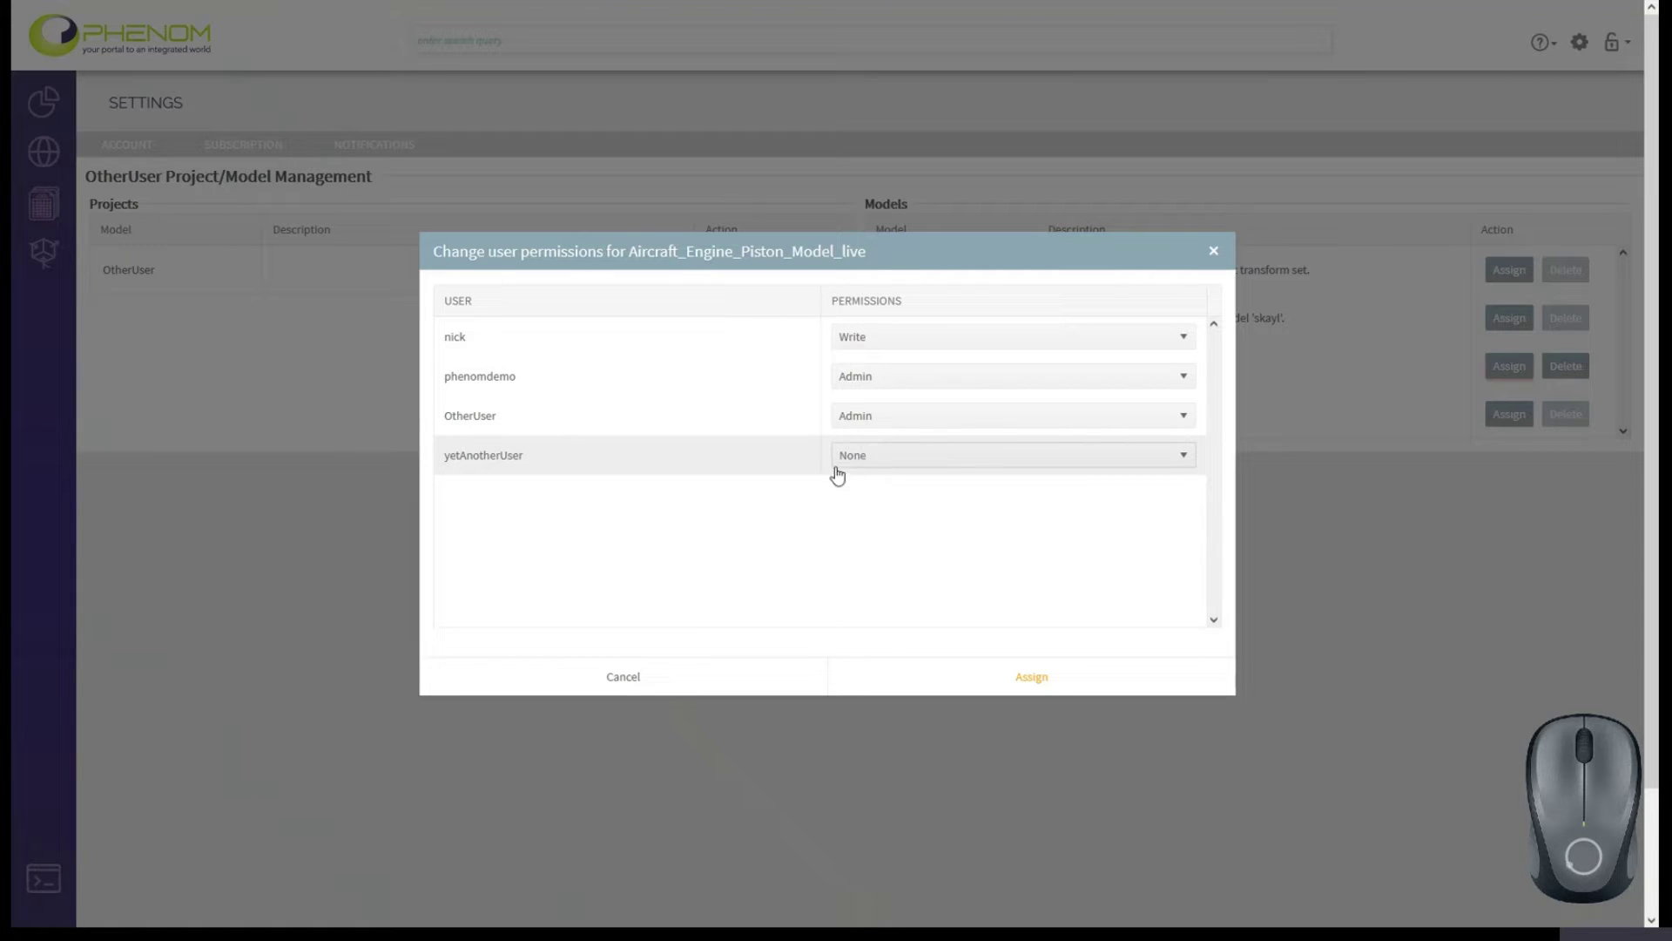
left_click(865, 462)
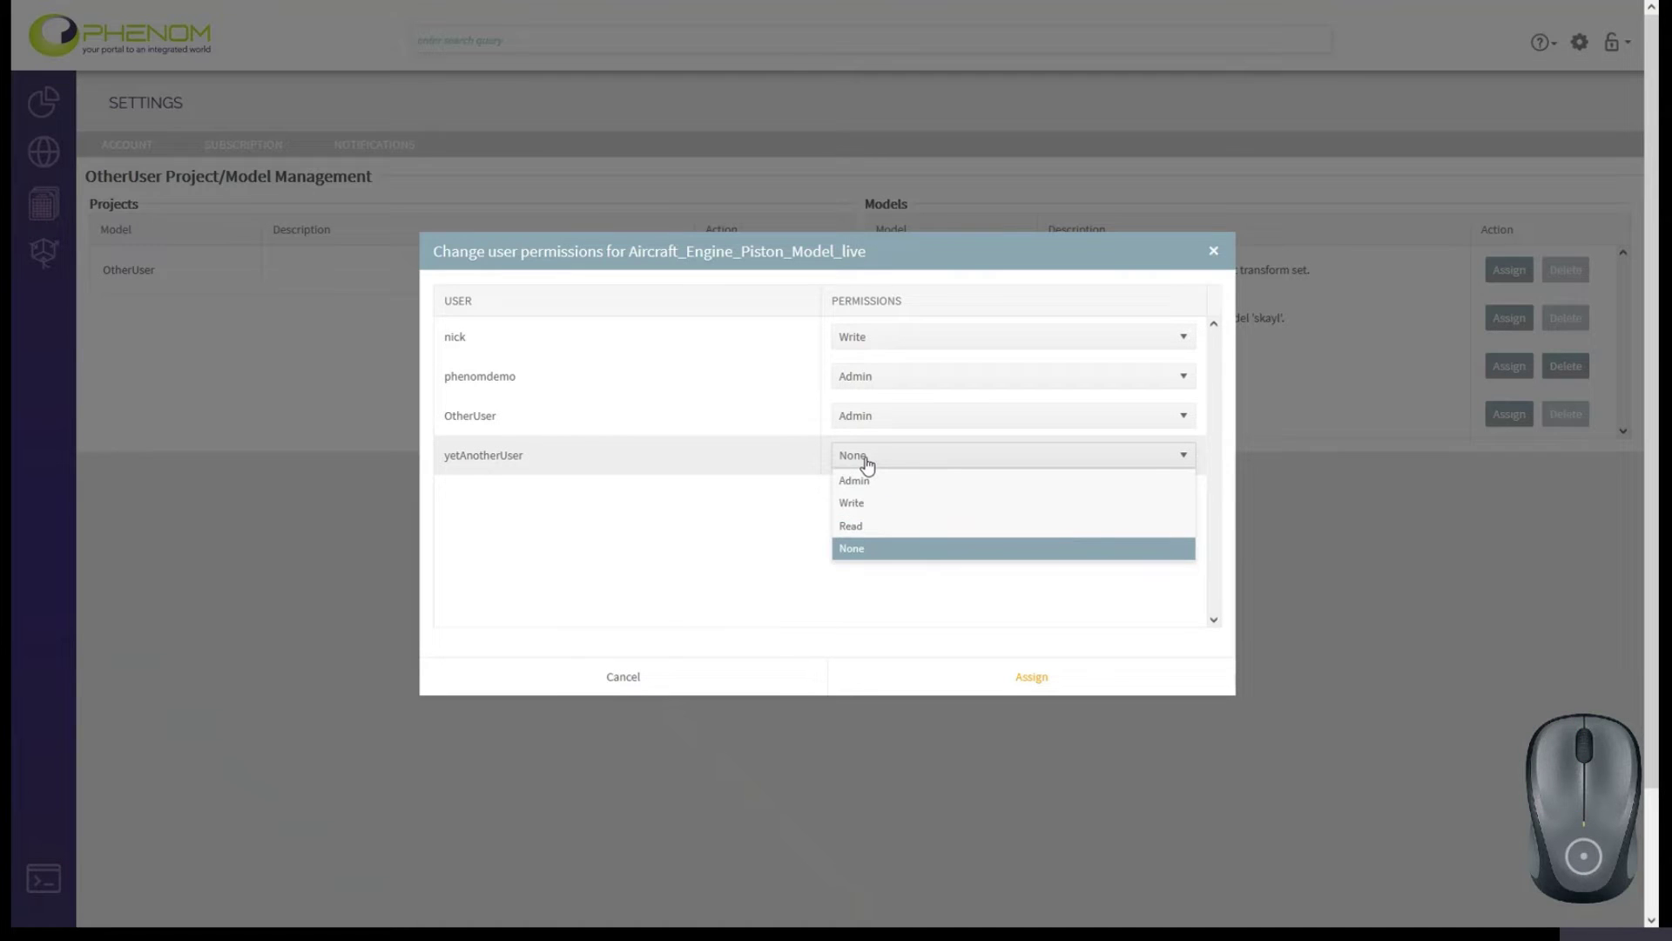
left_click(858, 527)
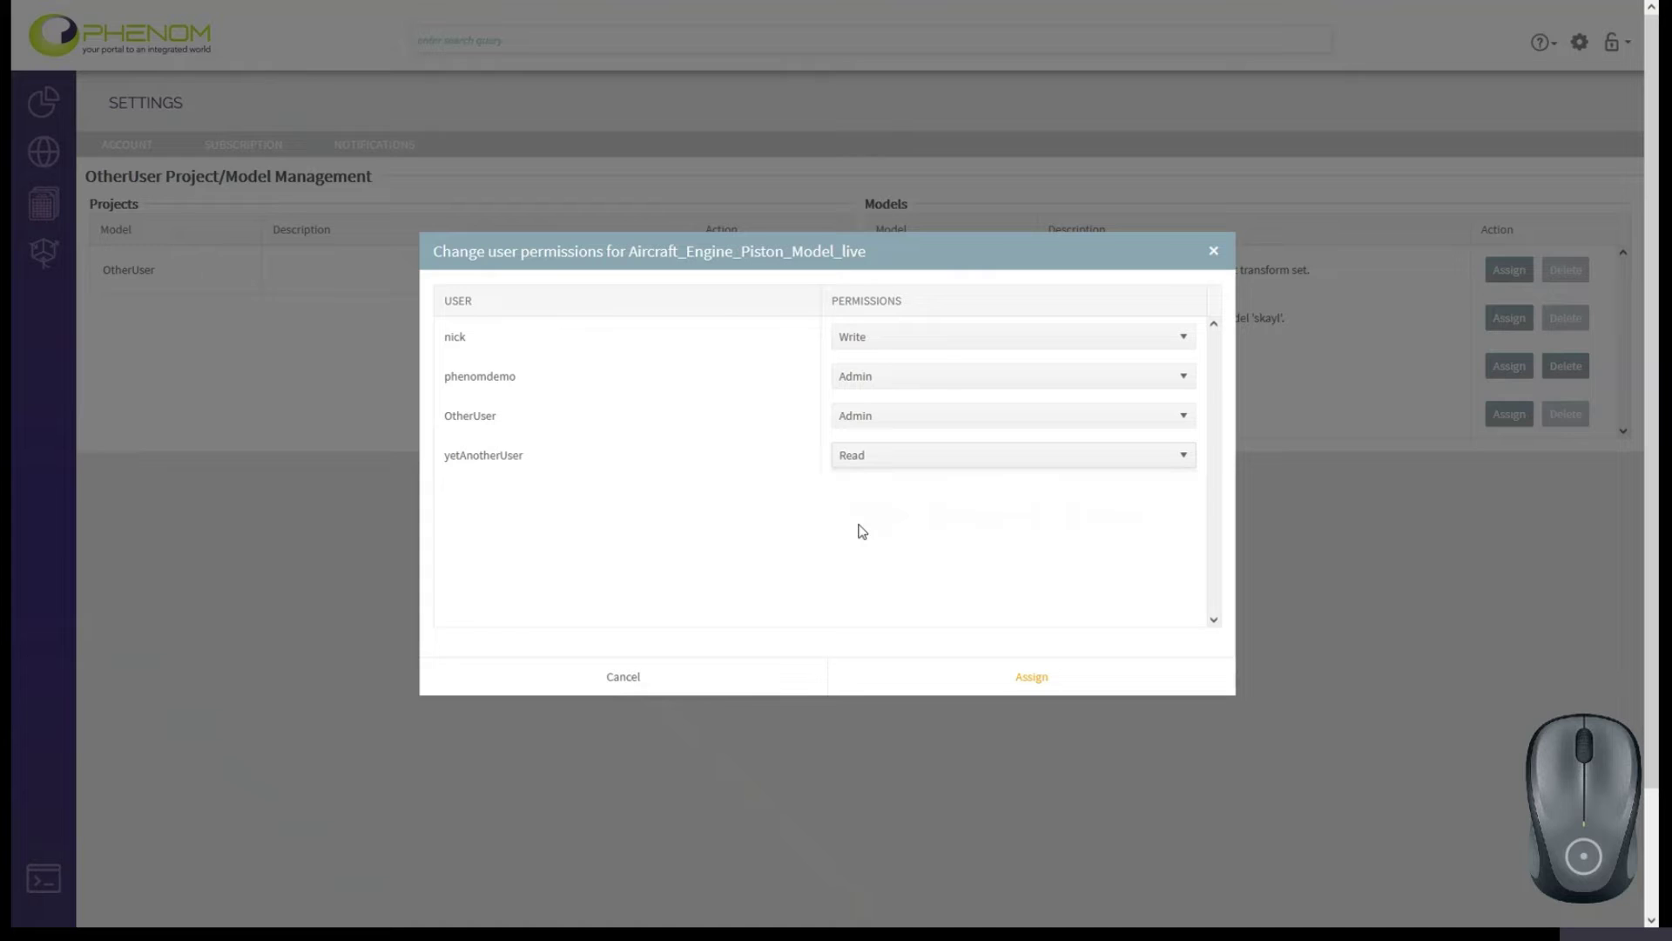
left_click(1027, 679)
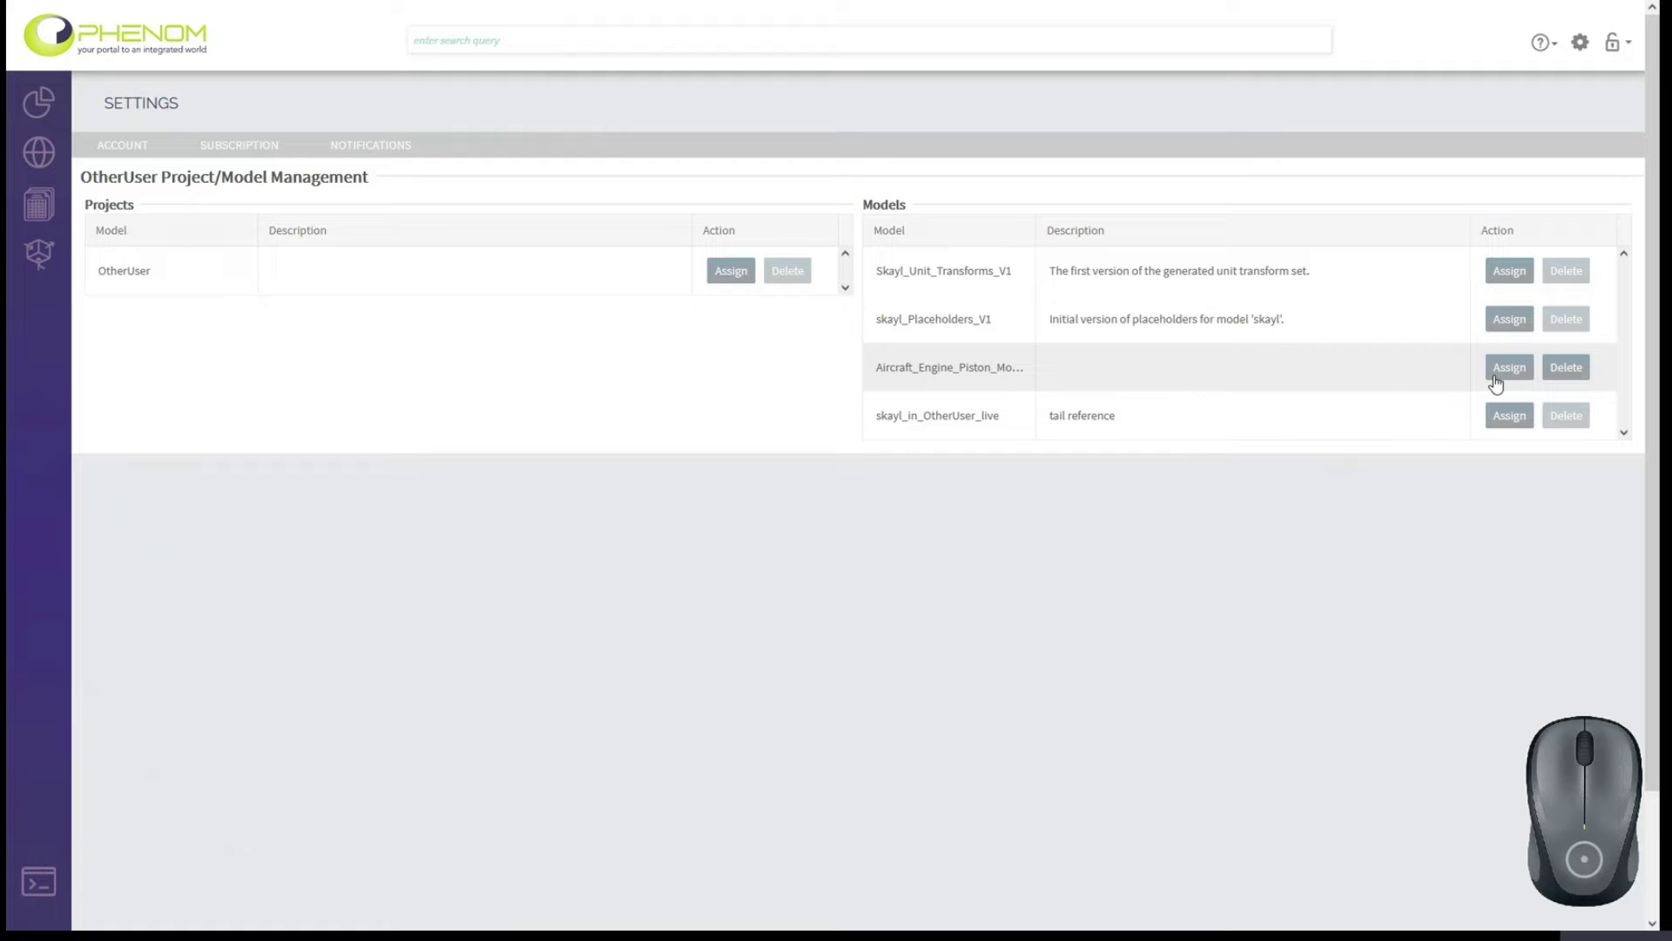
left_click(1559, 364)
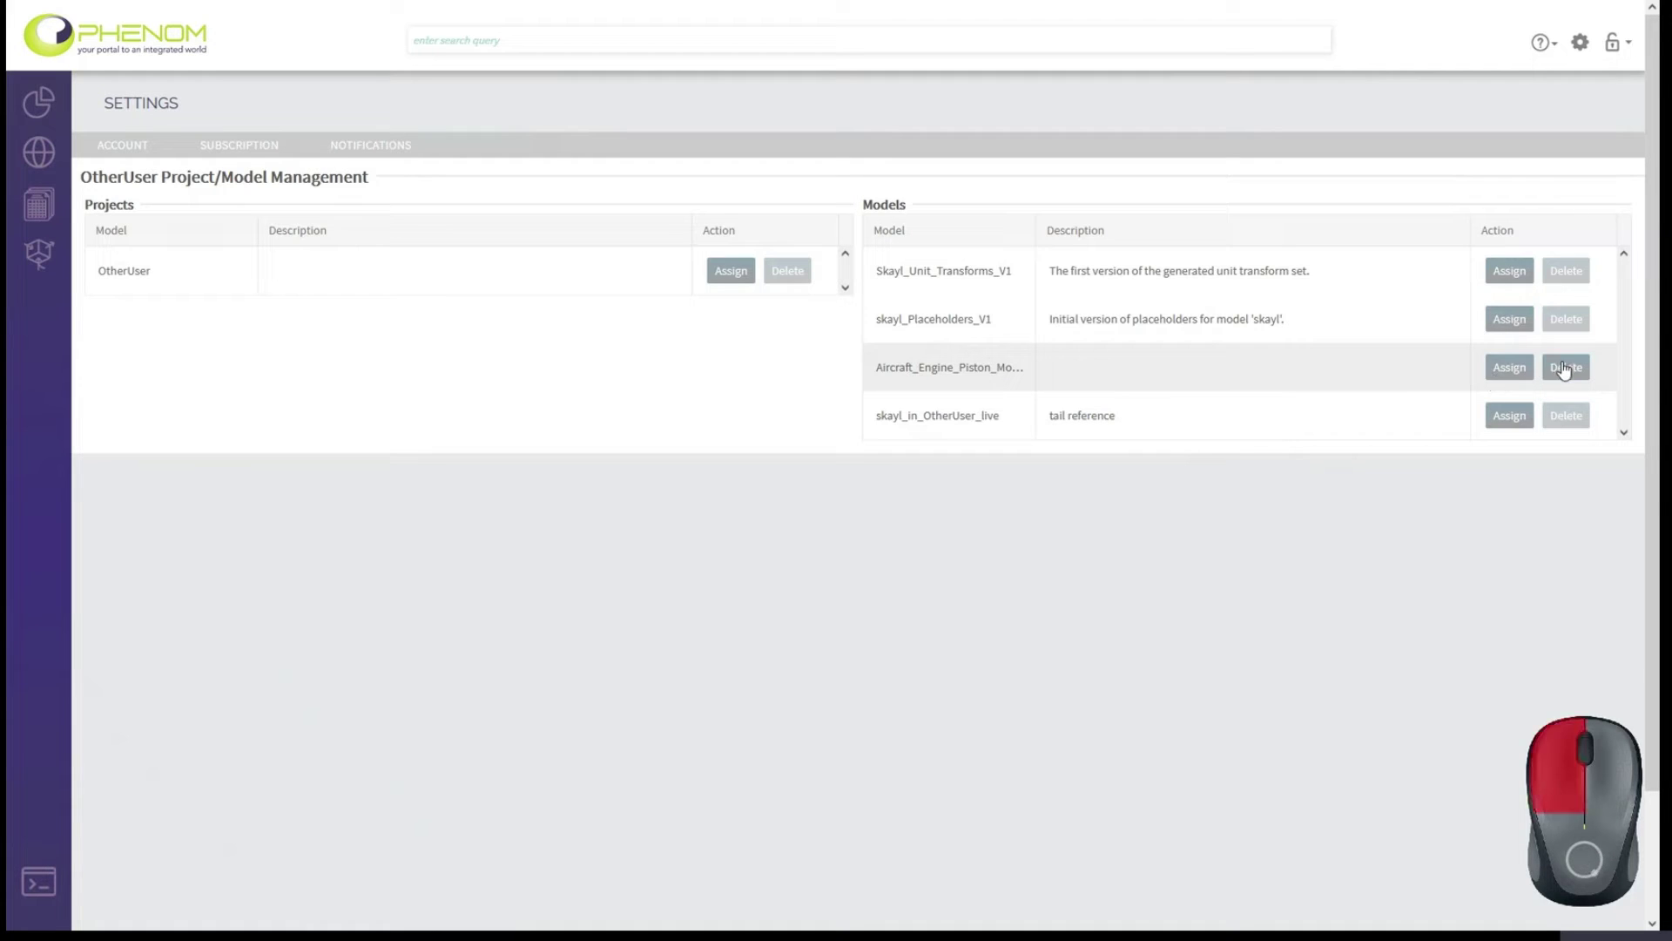
Cancel the Aircraft_Engine_Piston model deletion and go to the phenomdemo branch's management view.
left_click(940, 511)
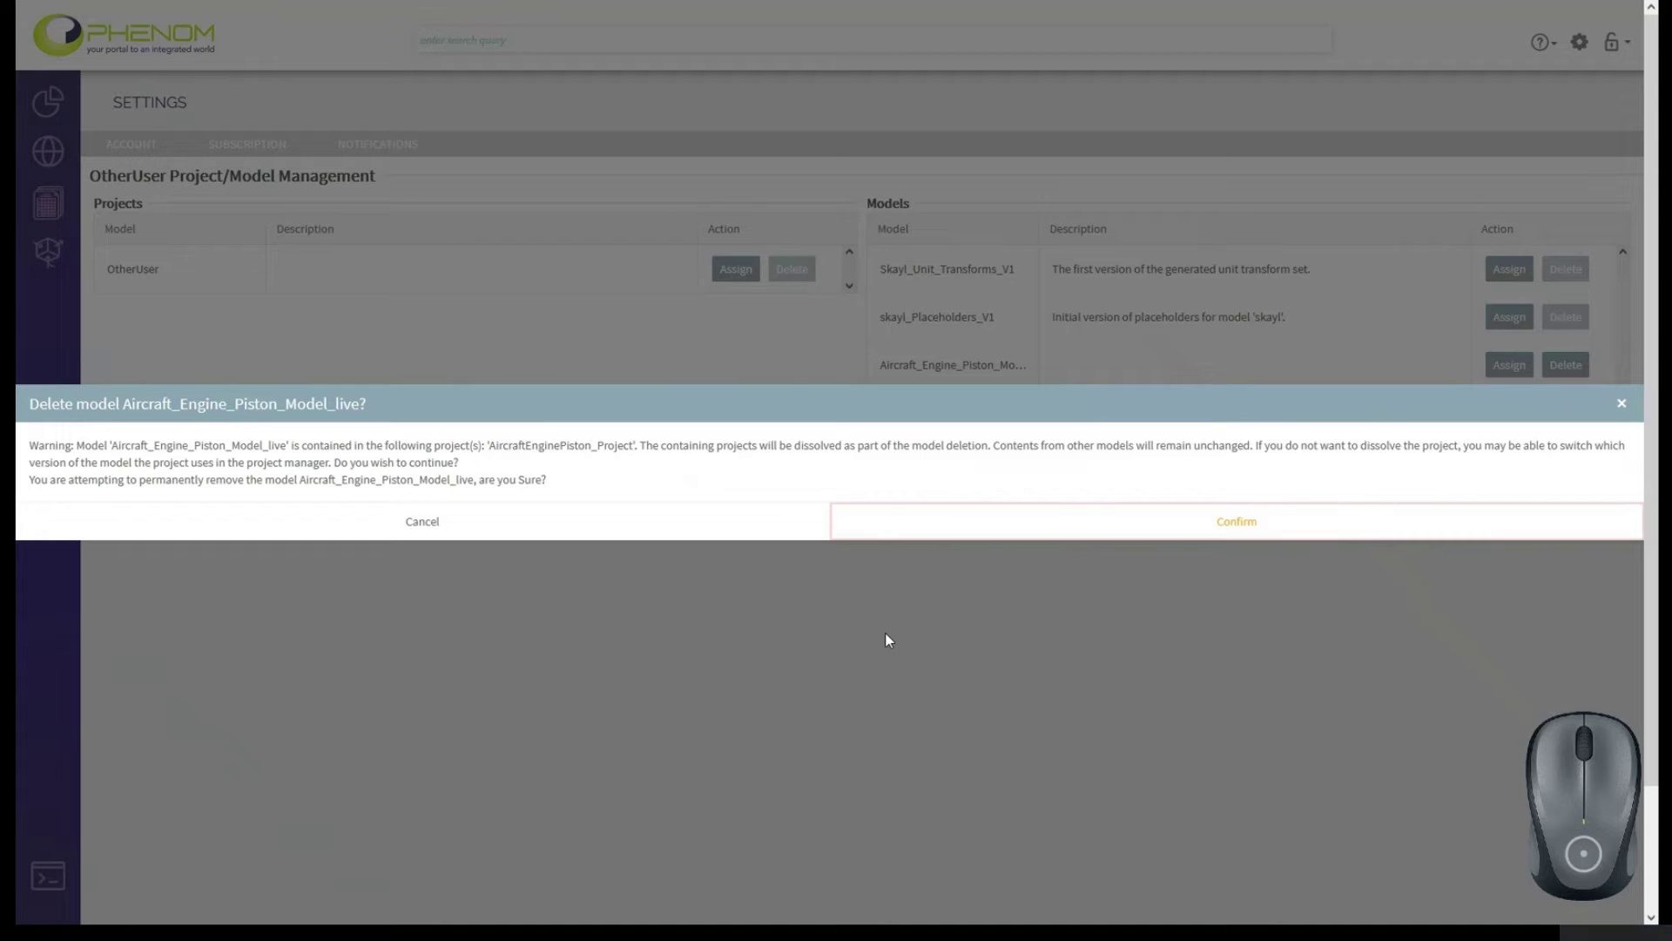
left_click(437, 524)
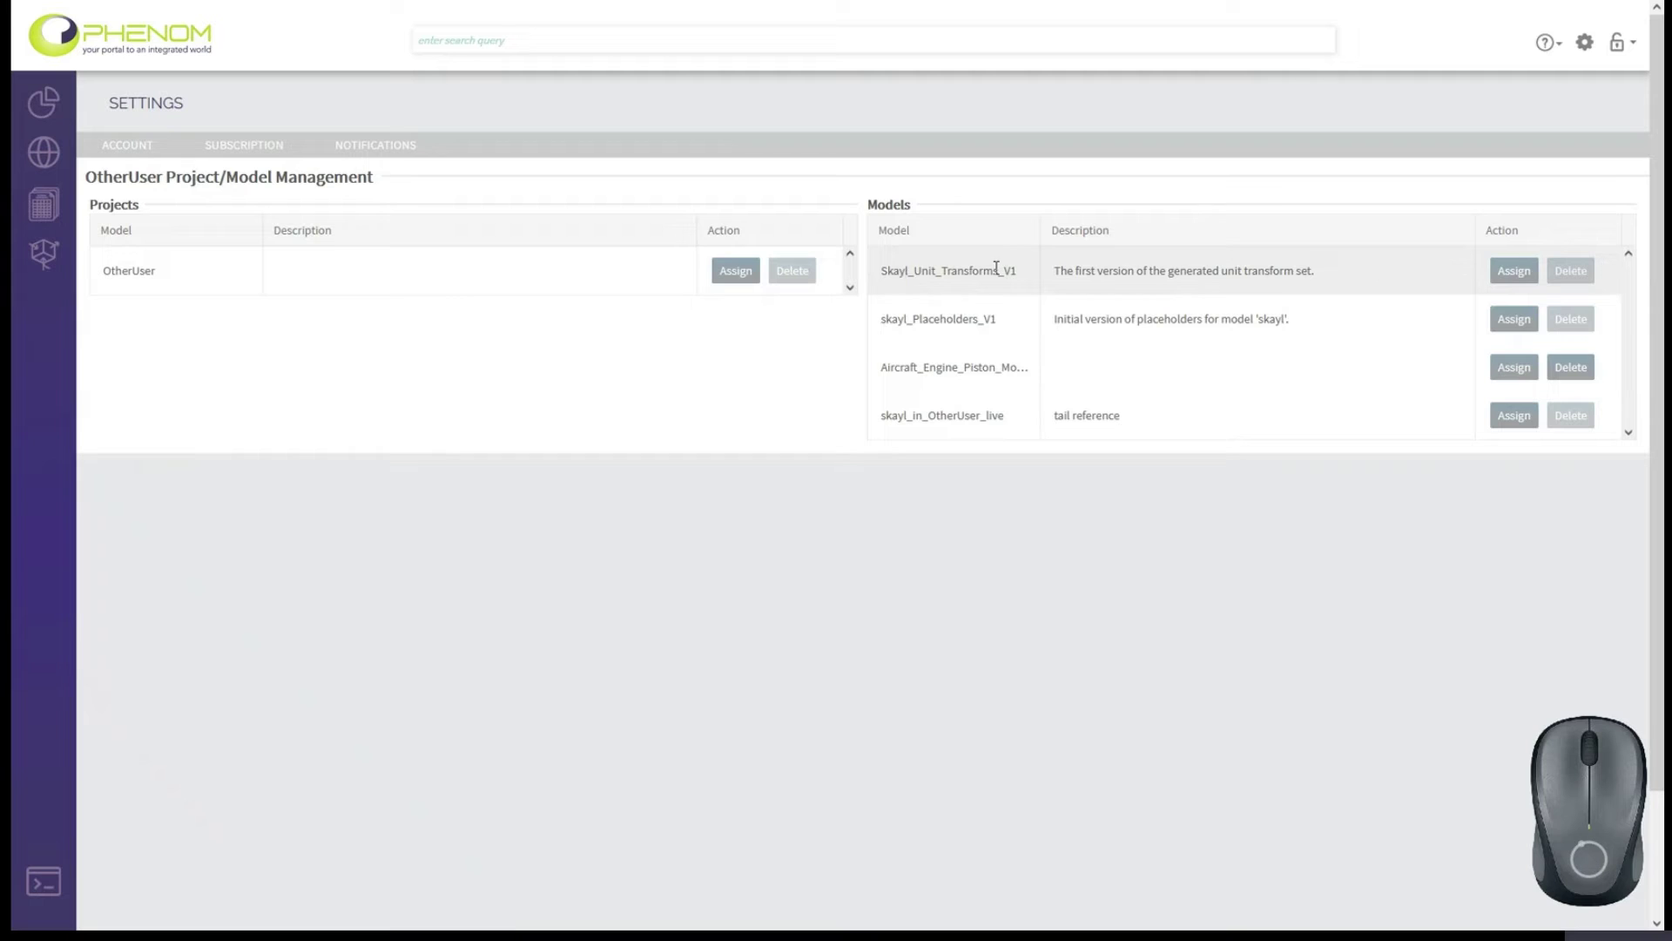
left_click(1575, 272)
left_click(1572, 320)
left_click(1571, 271)
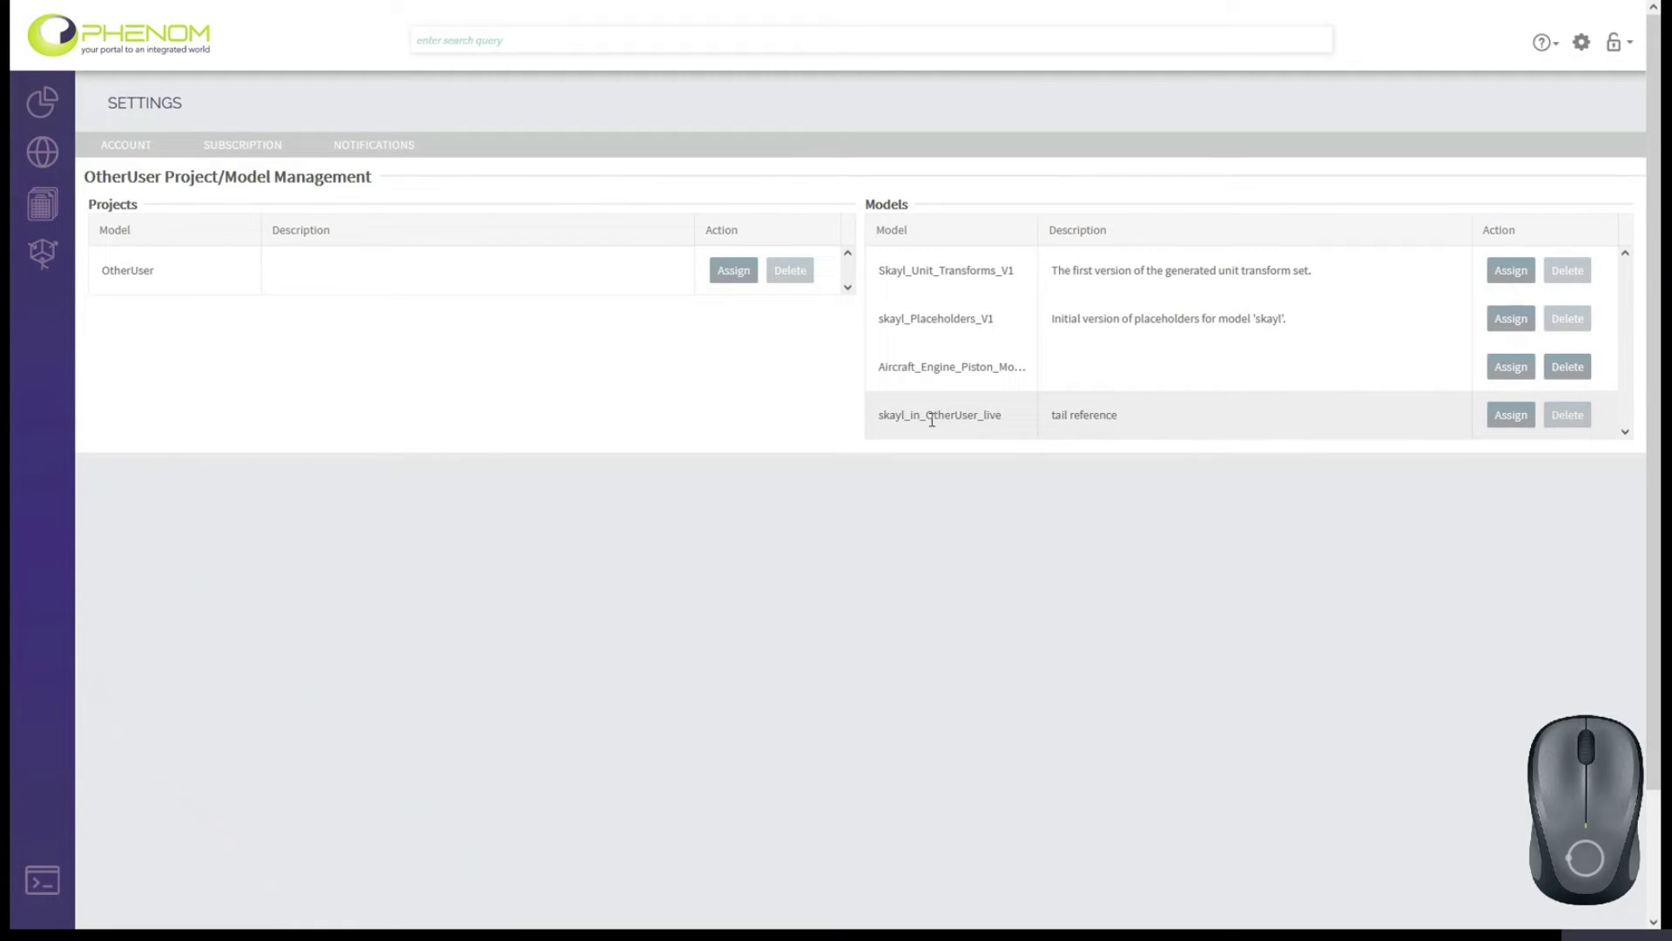
left_click(42, 261)
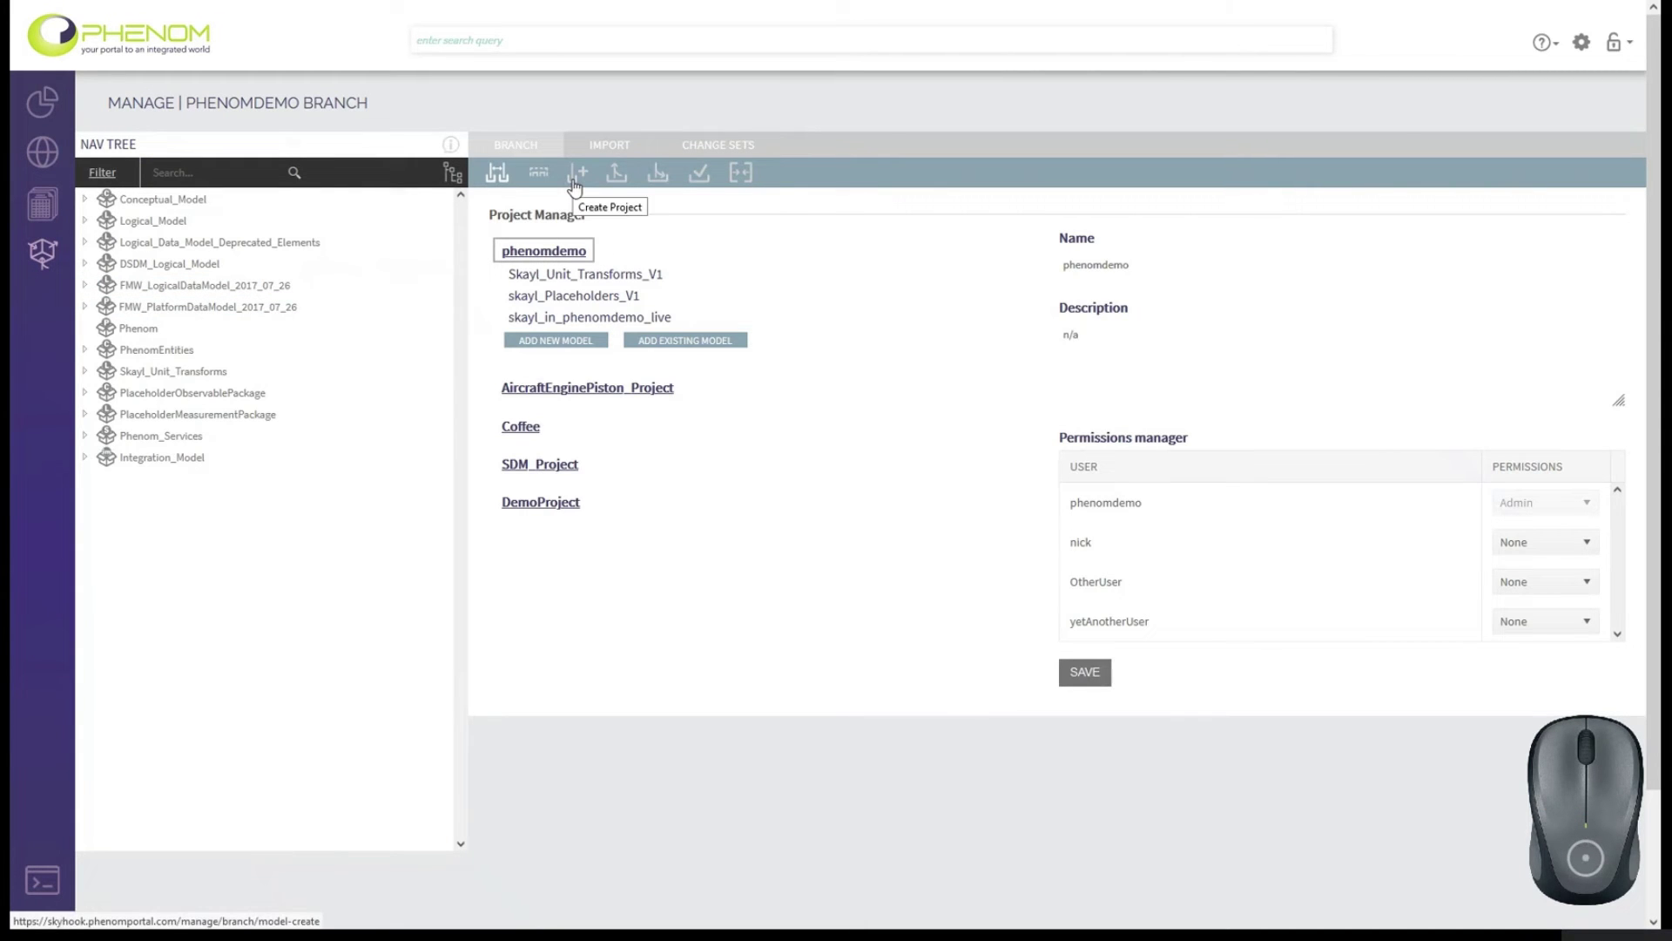
In the Model Manager, give OtherUser Read permission on AllUnits_v2_0 and save.
left_click(544, 179)
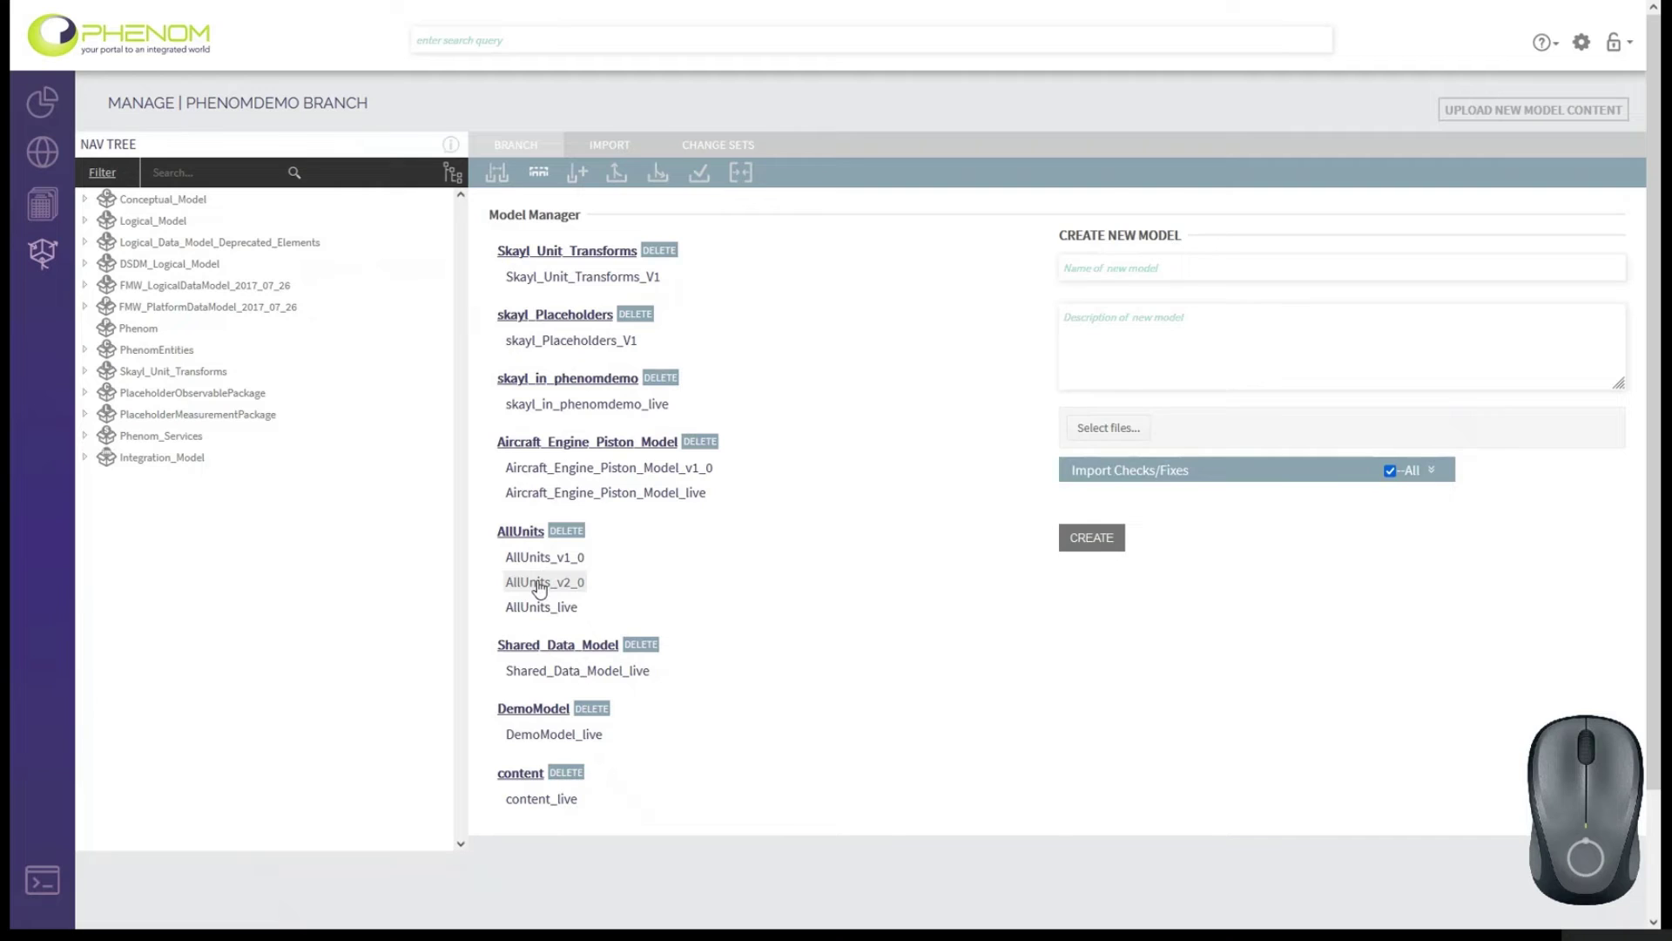
left_click(538, 585)
scroll(1167, 671, "down", 1)
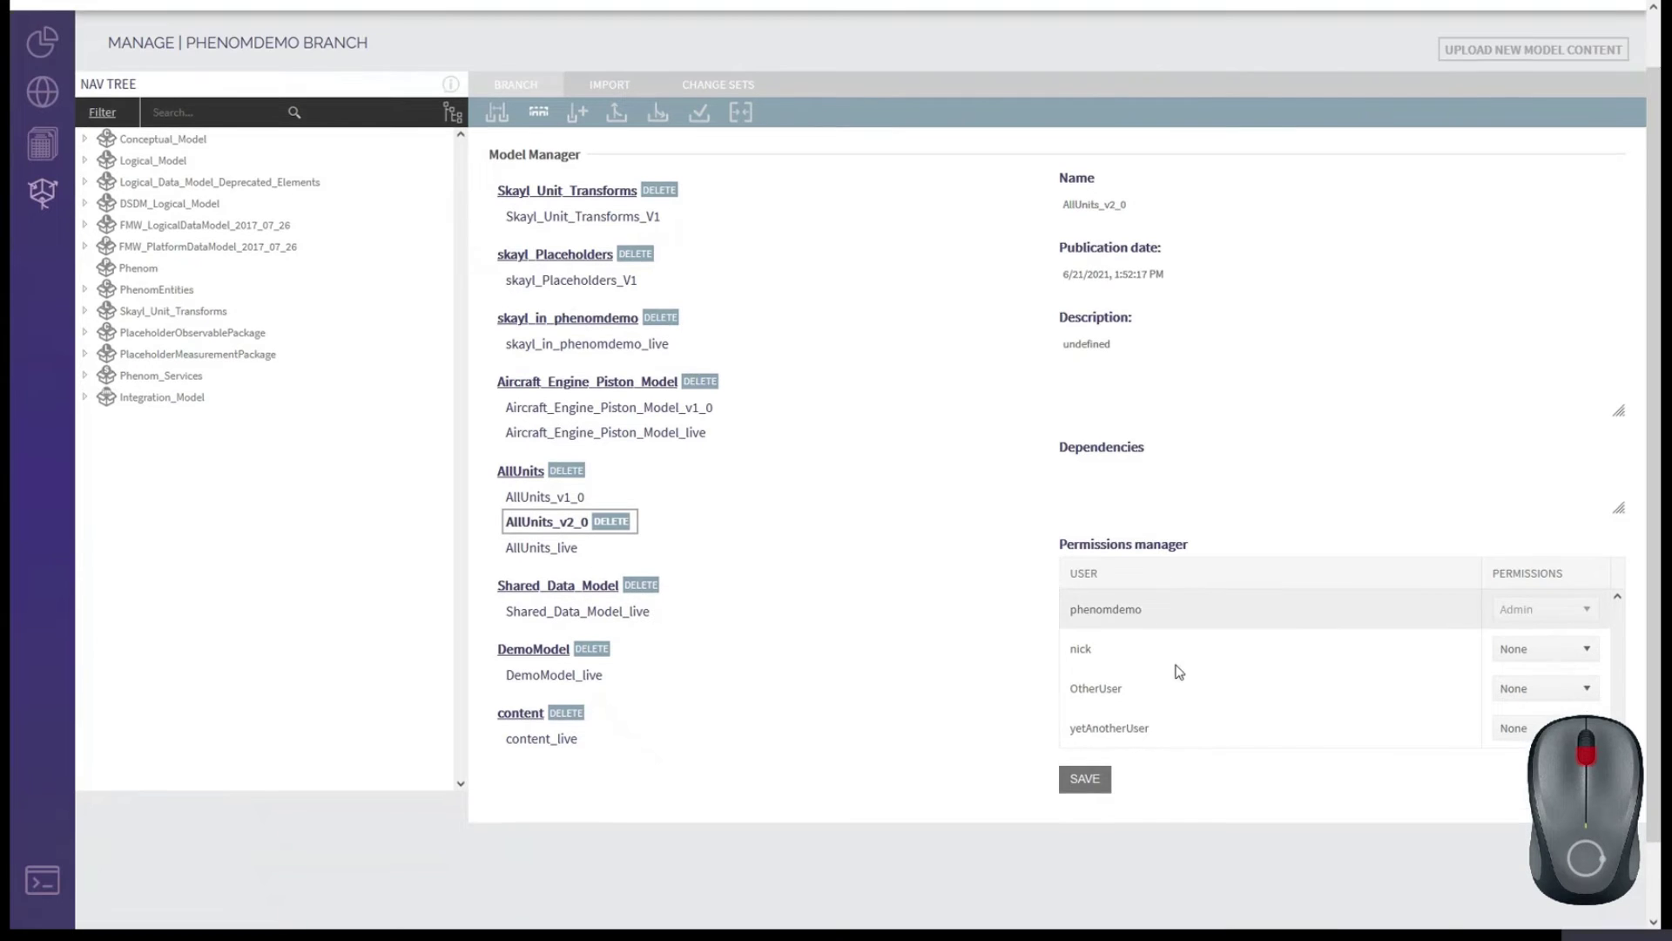
left_click(1540, 667)
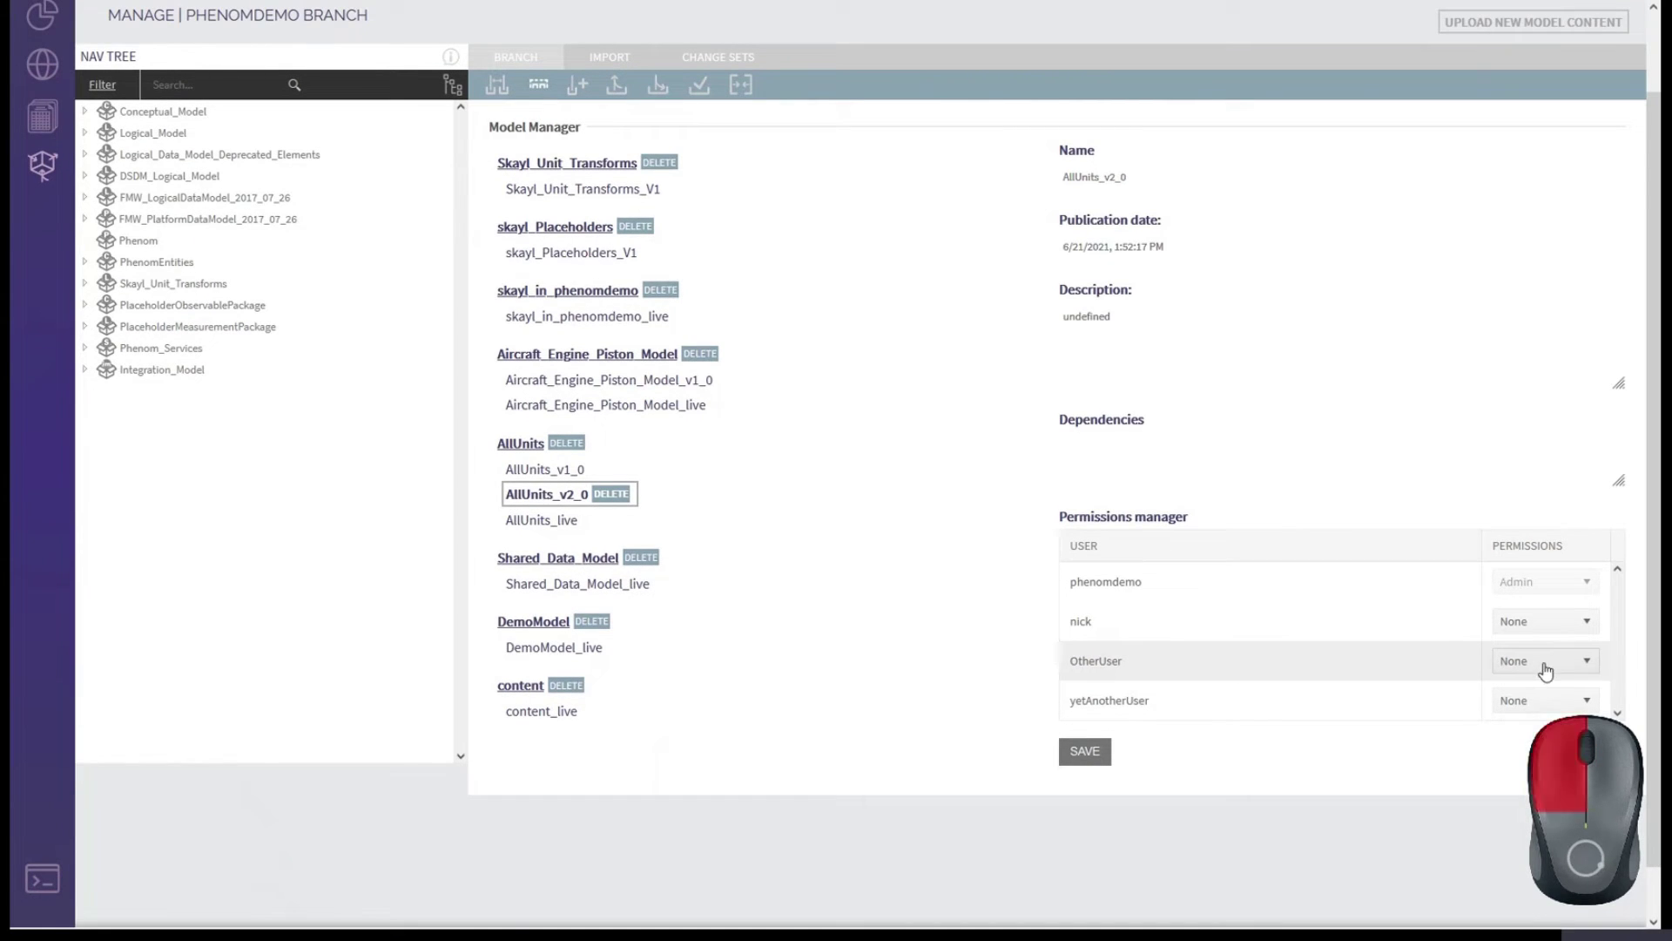
left_click(1521, 708)
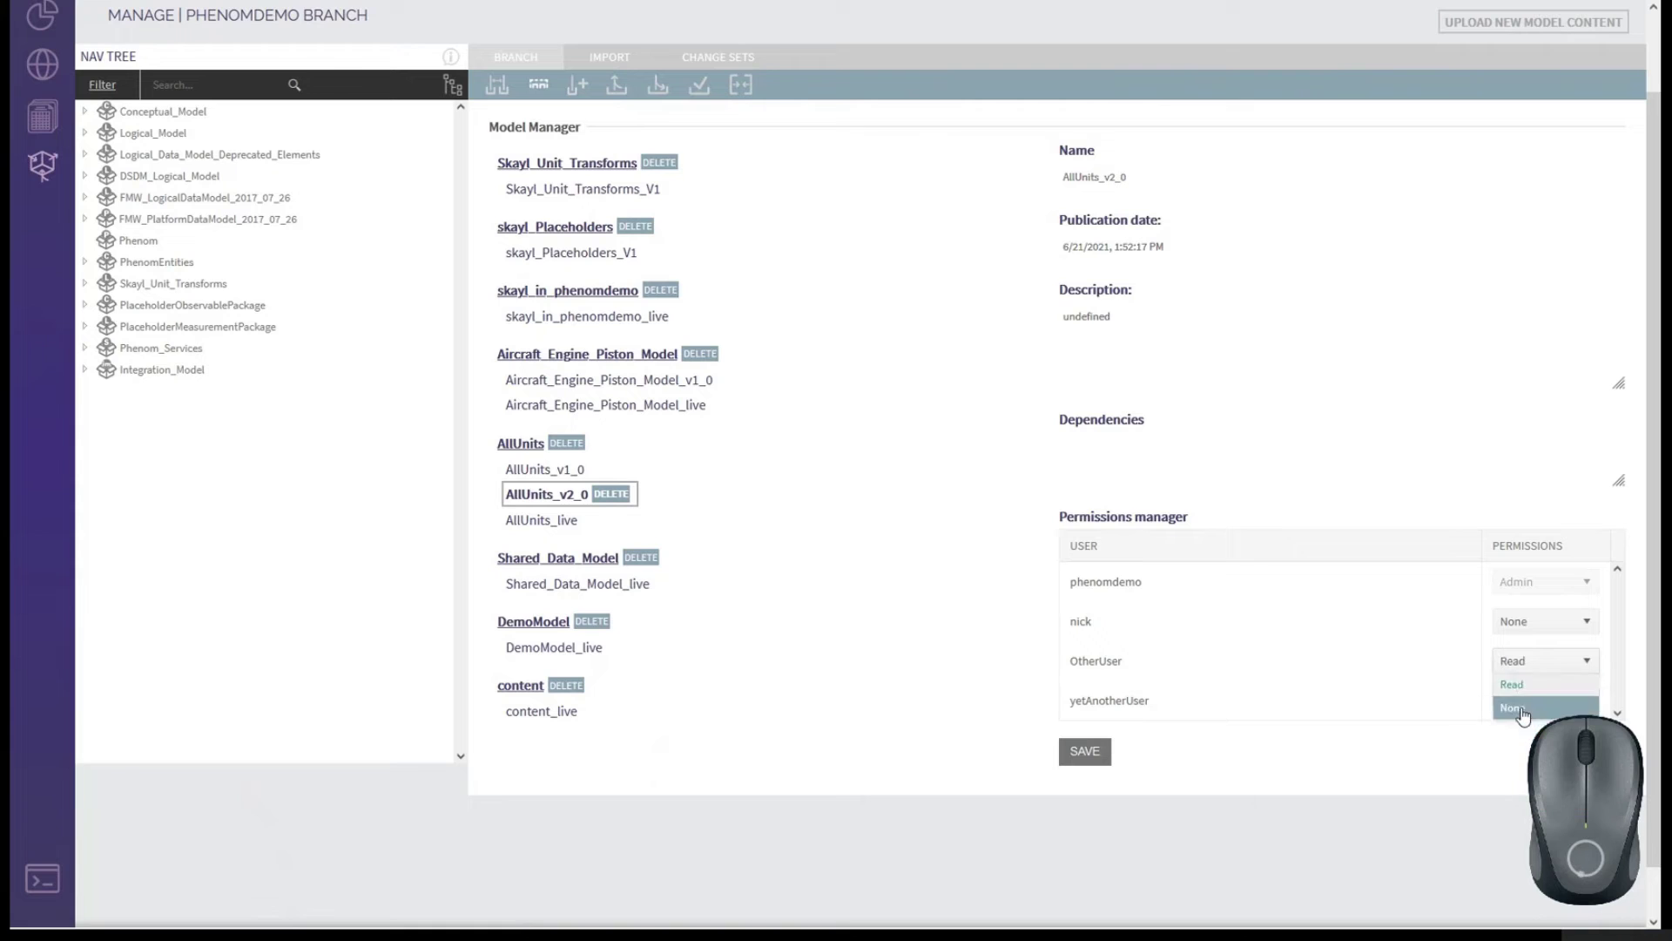
left_click(1091, 754)
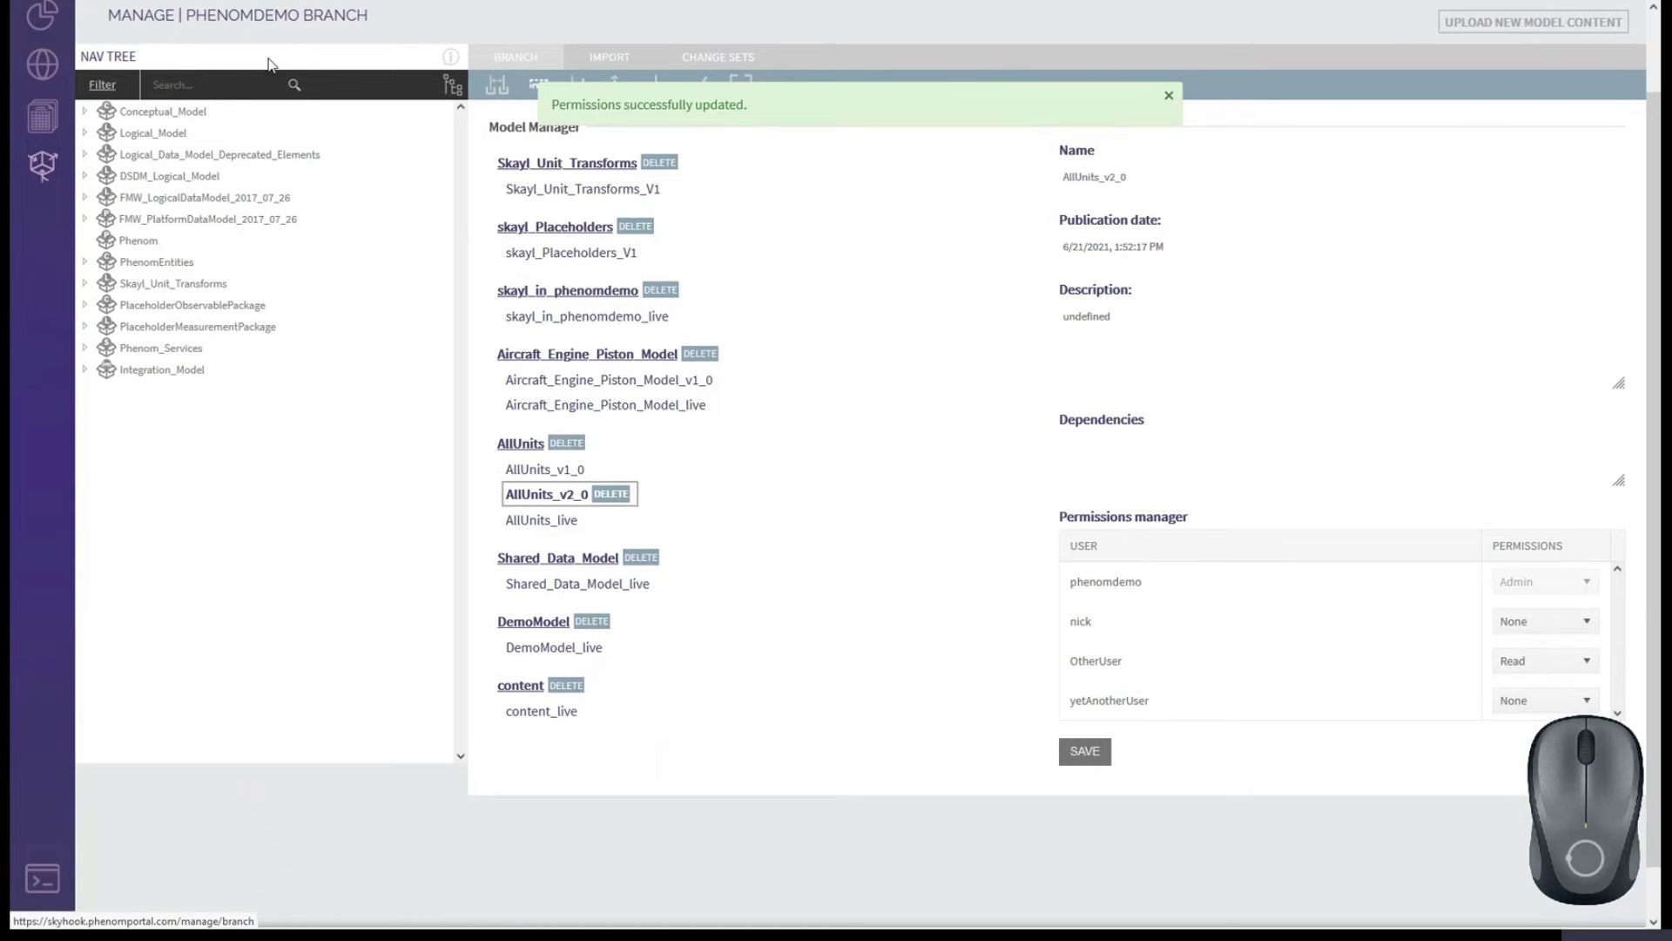
scroll(187, 180, "up", 1)
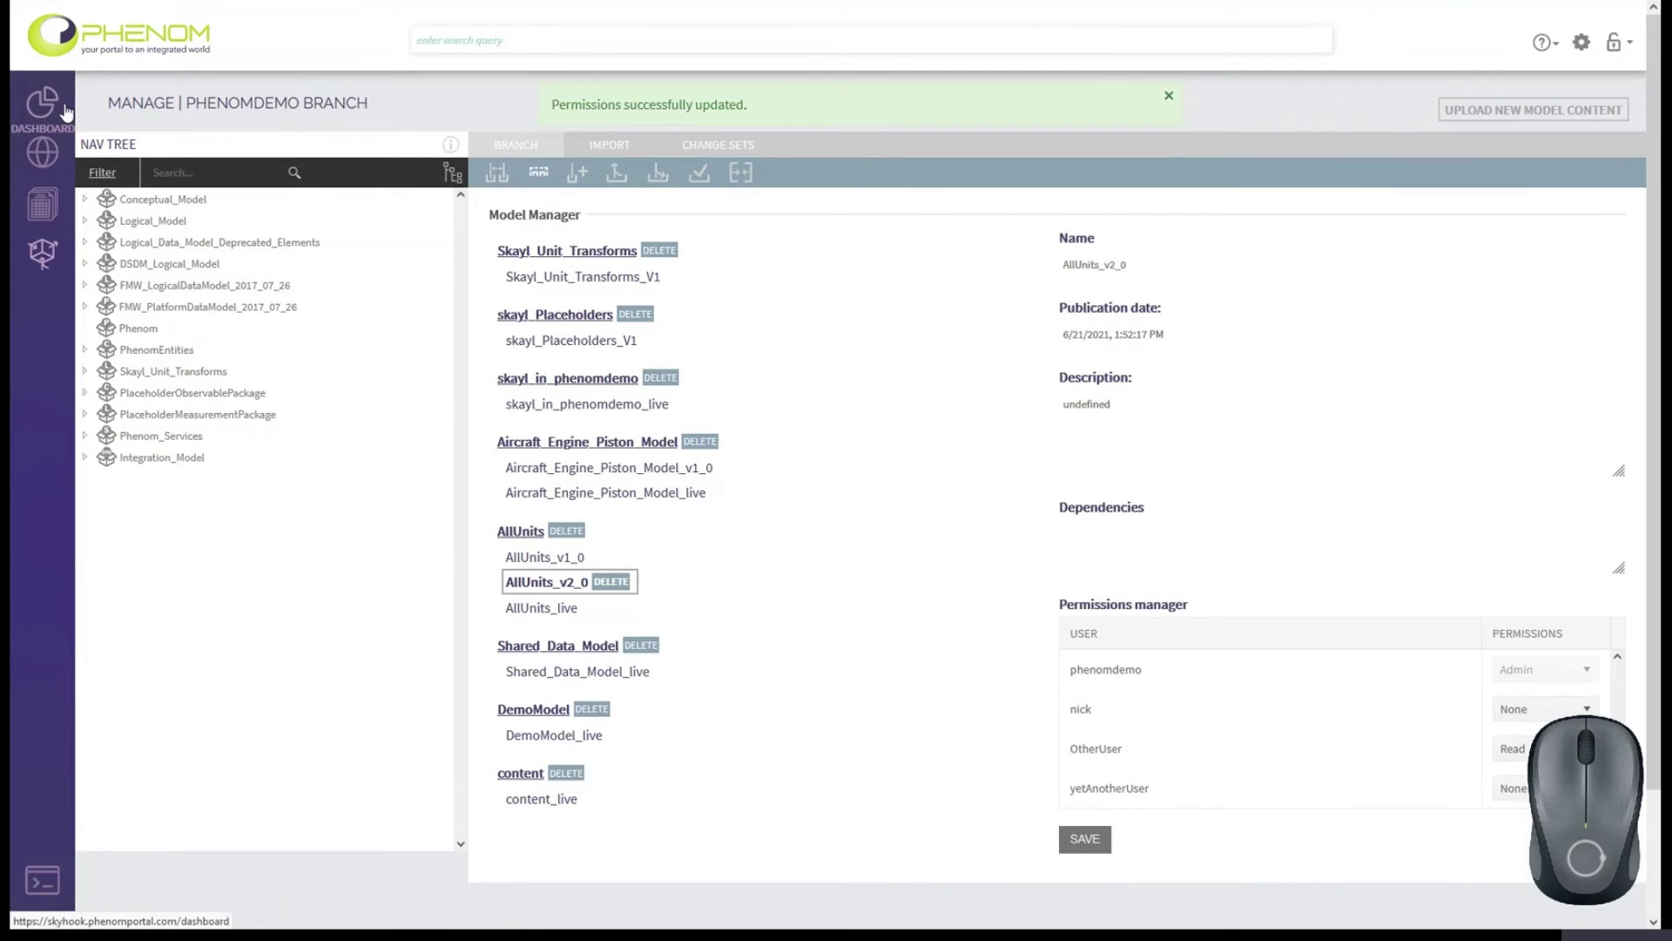
From Subscription settings, open OtherUser's model management and start deleting AllUnits_v2_0.
left_click(1581, 43)
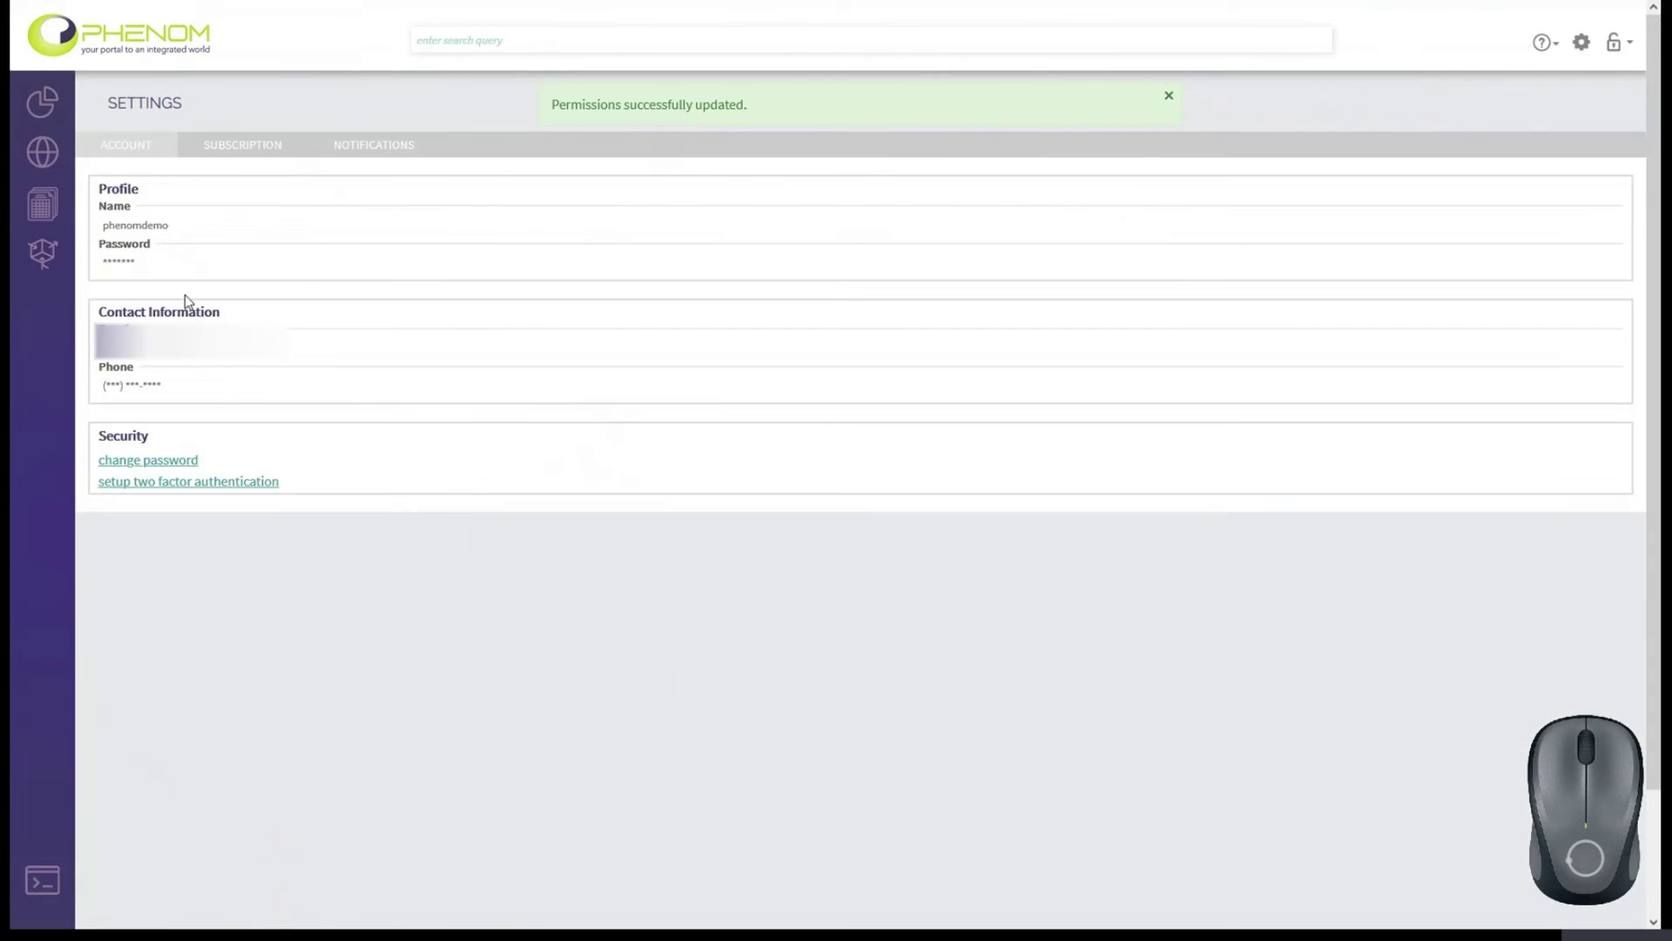
left_click(224, 152)
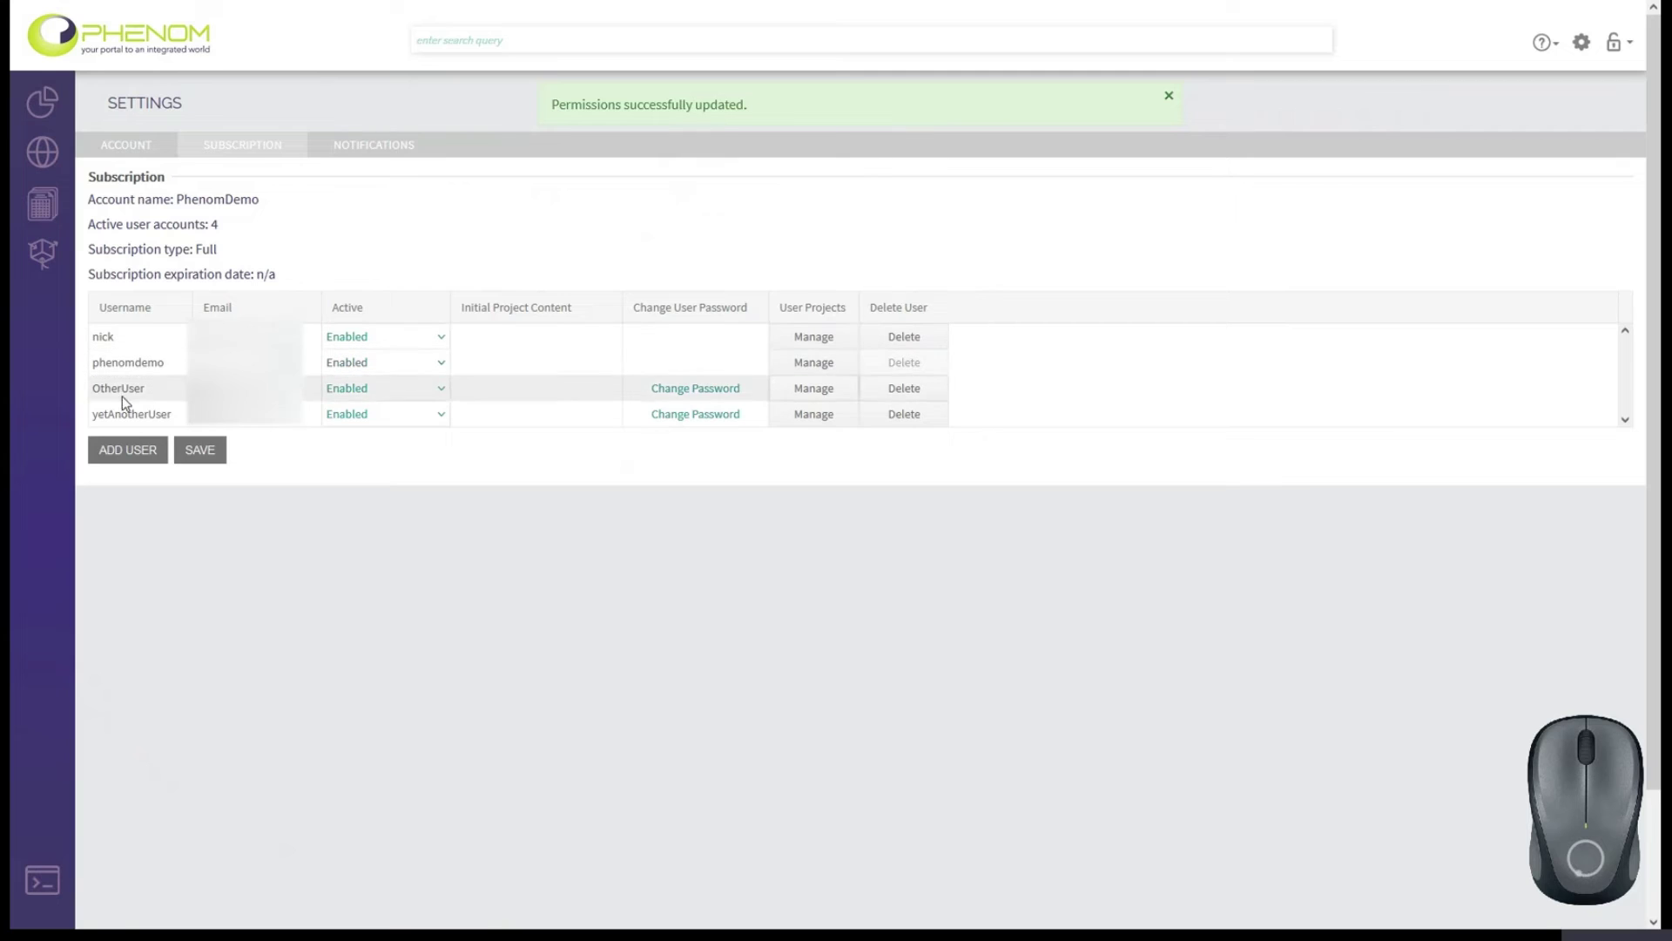
left_click(813, 389)
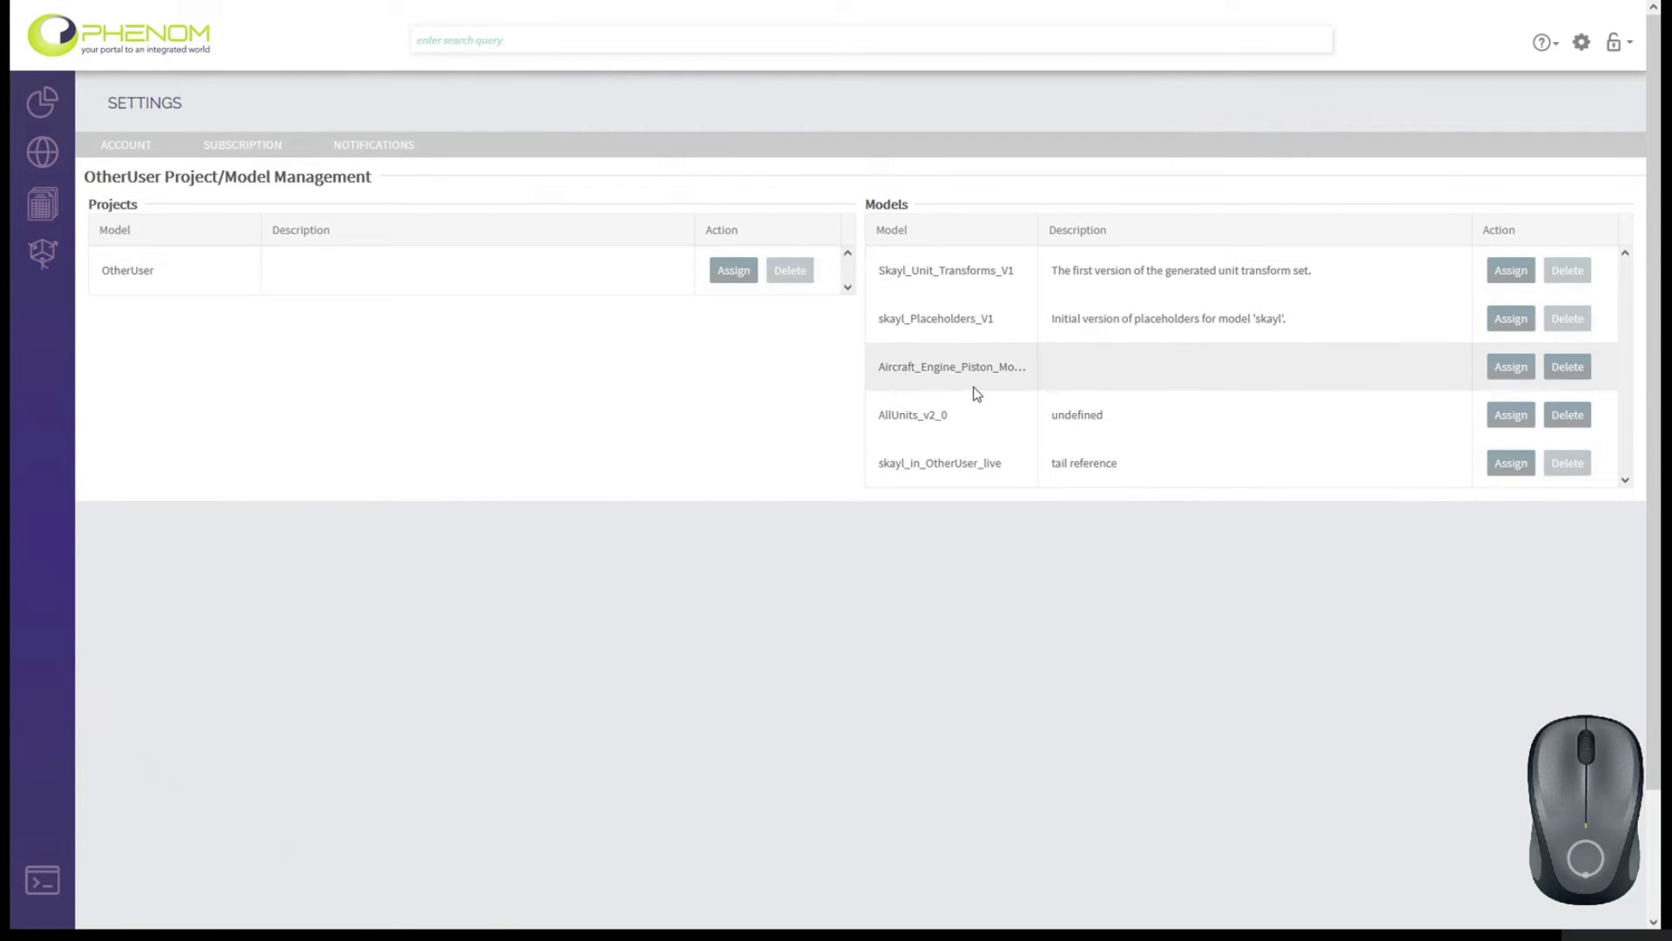
left_click(1572, 418)
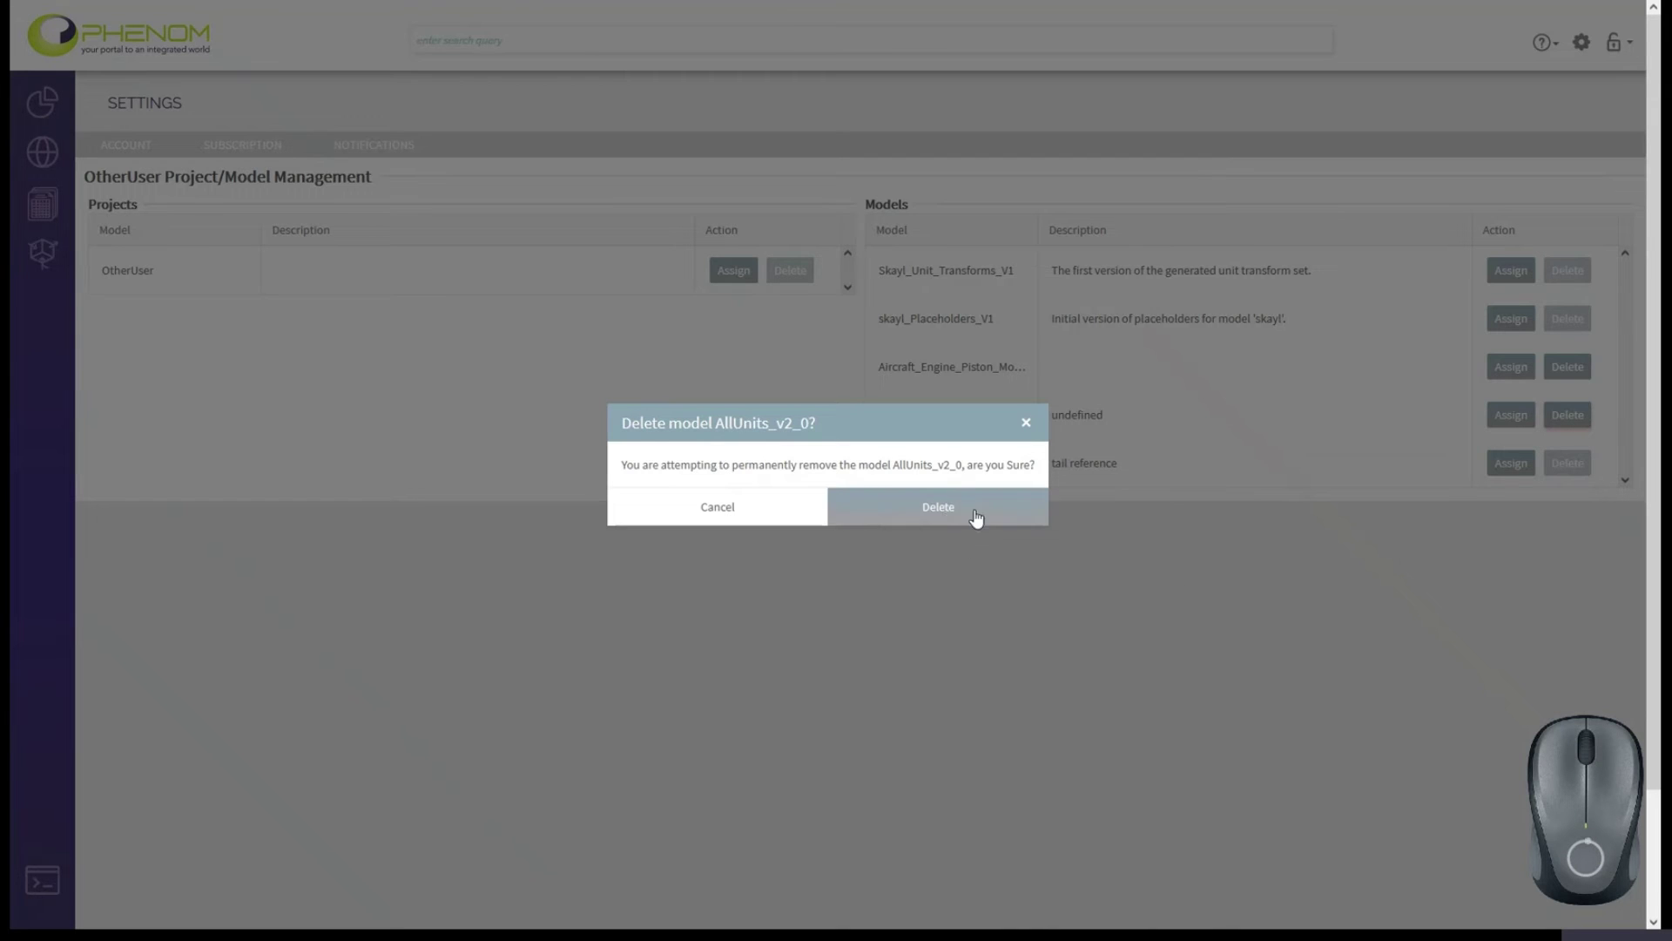
Attempt to delete AllUnits_v2_0, cancel at the content_live dependency warning, and return to the user list.
left_click(935, 509)
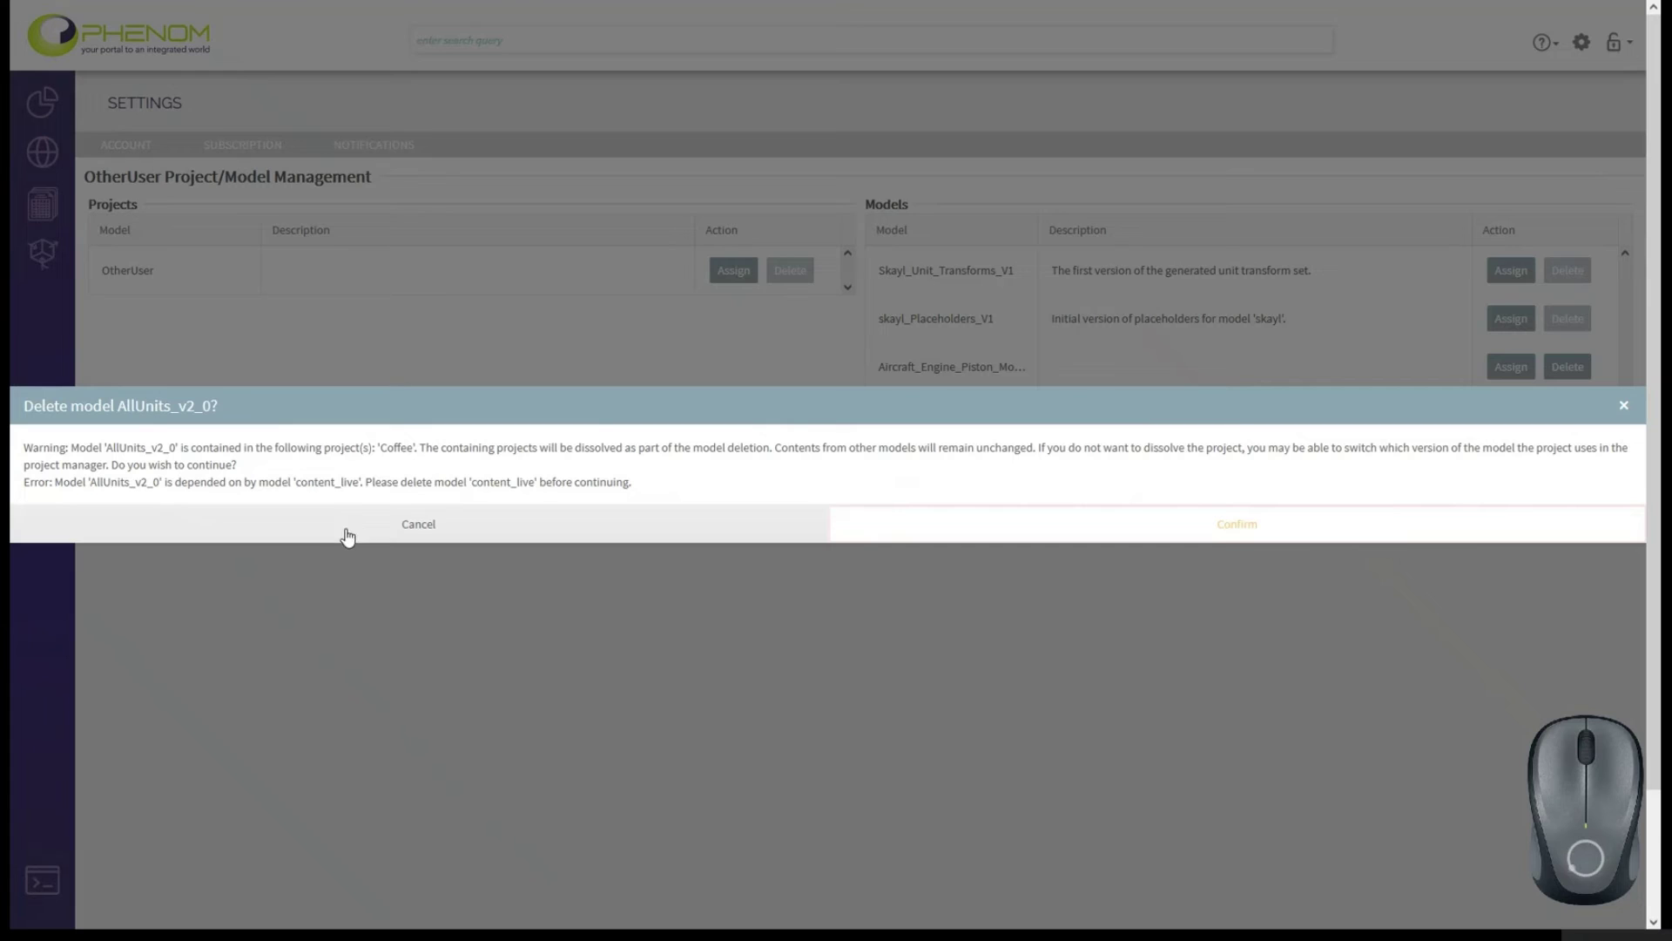
left_click(1232, 527)
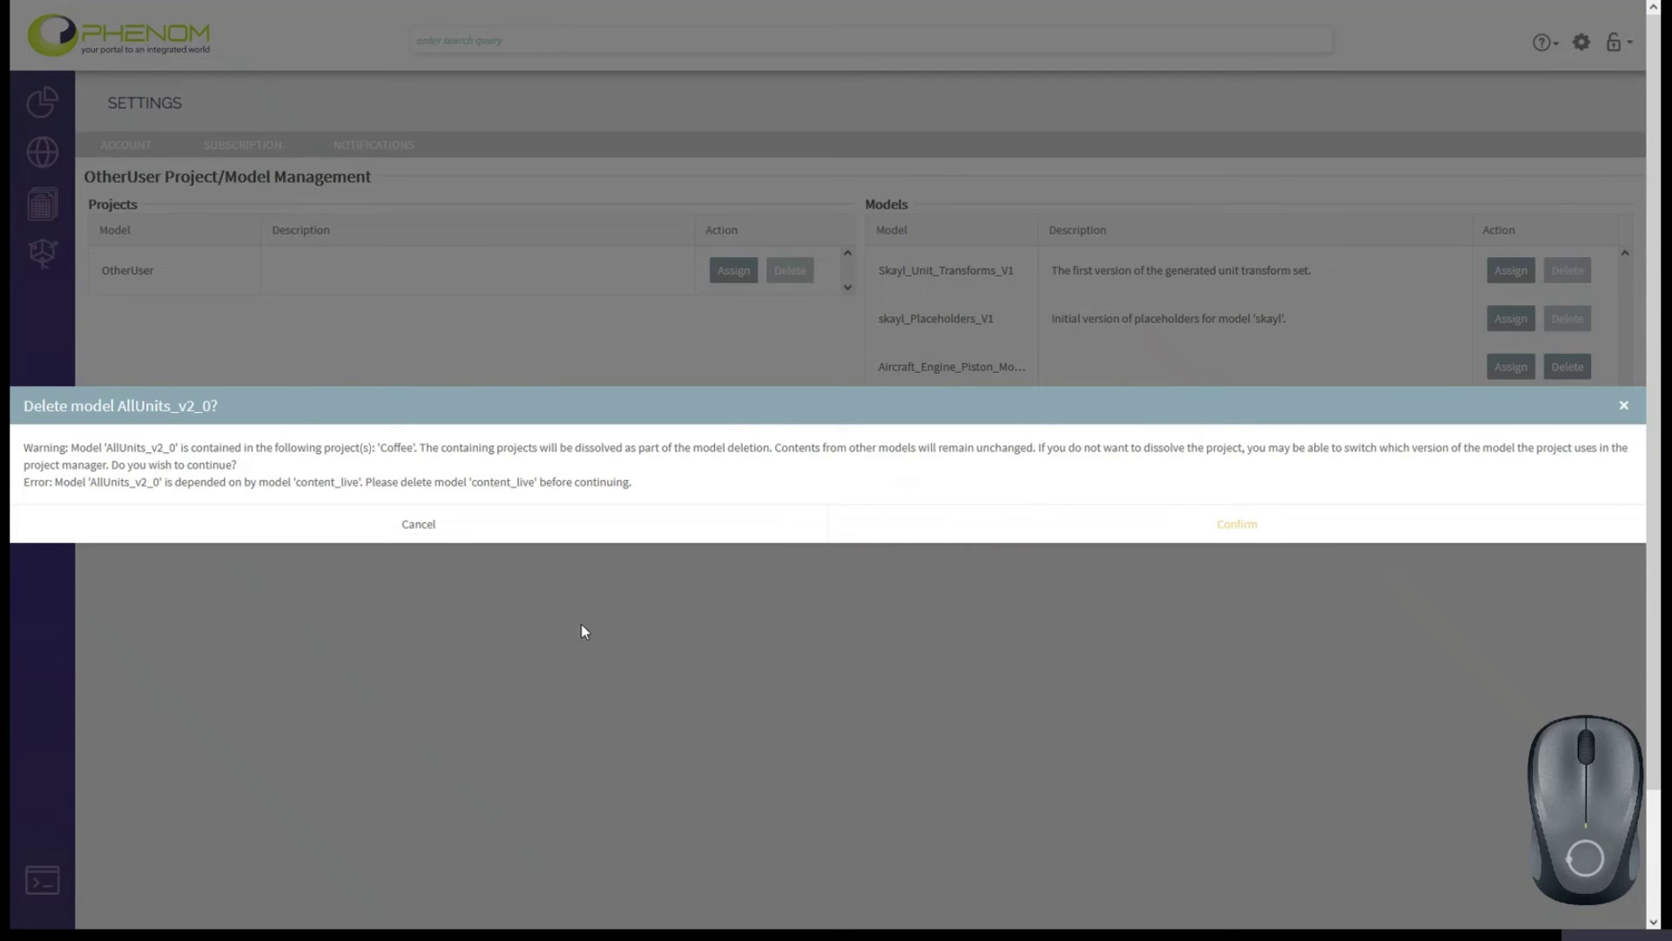
left_click(431, 524)
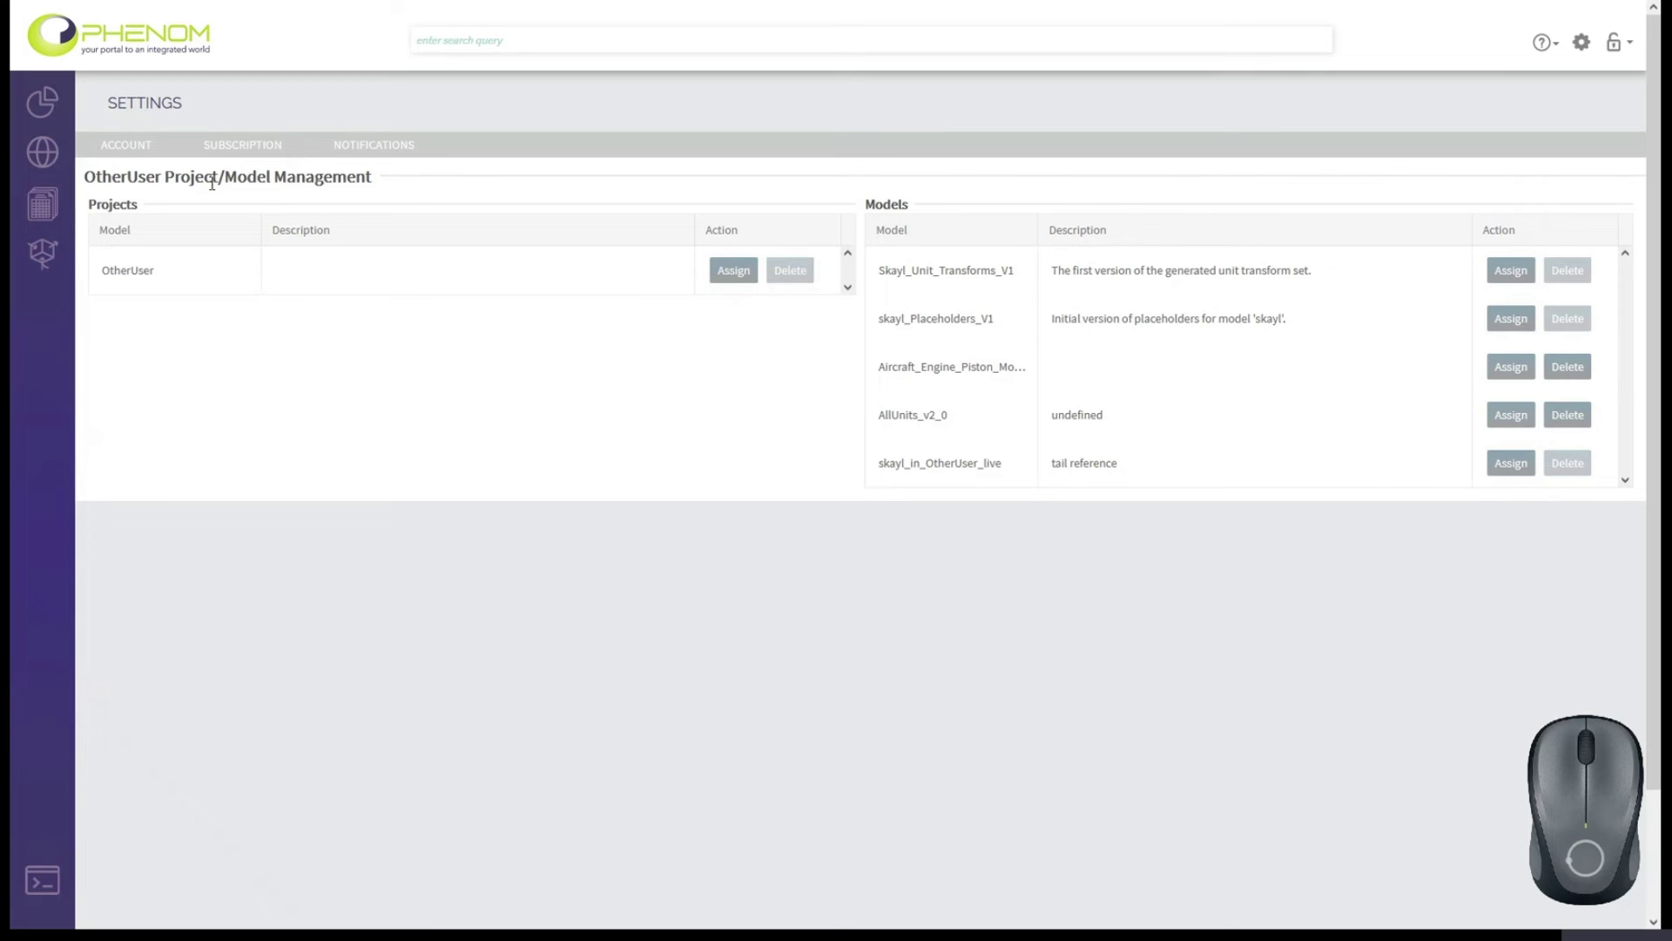
left_click(232, 148)
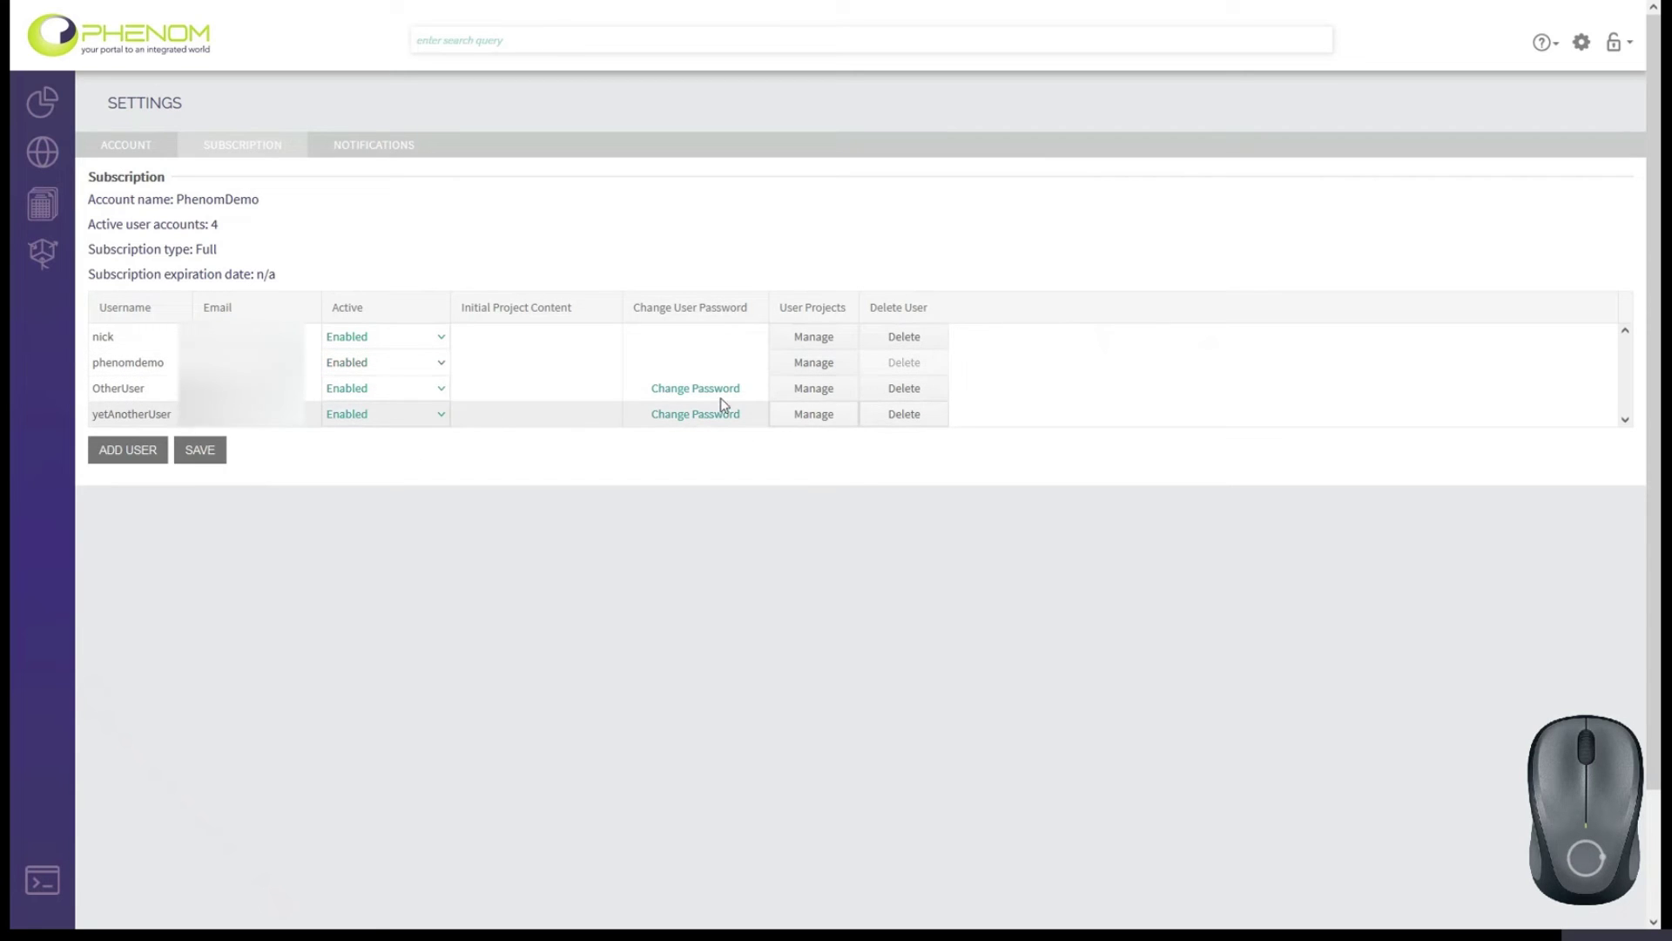
left_click(906, 416)
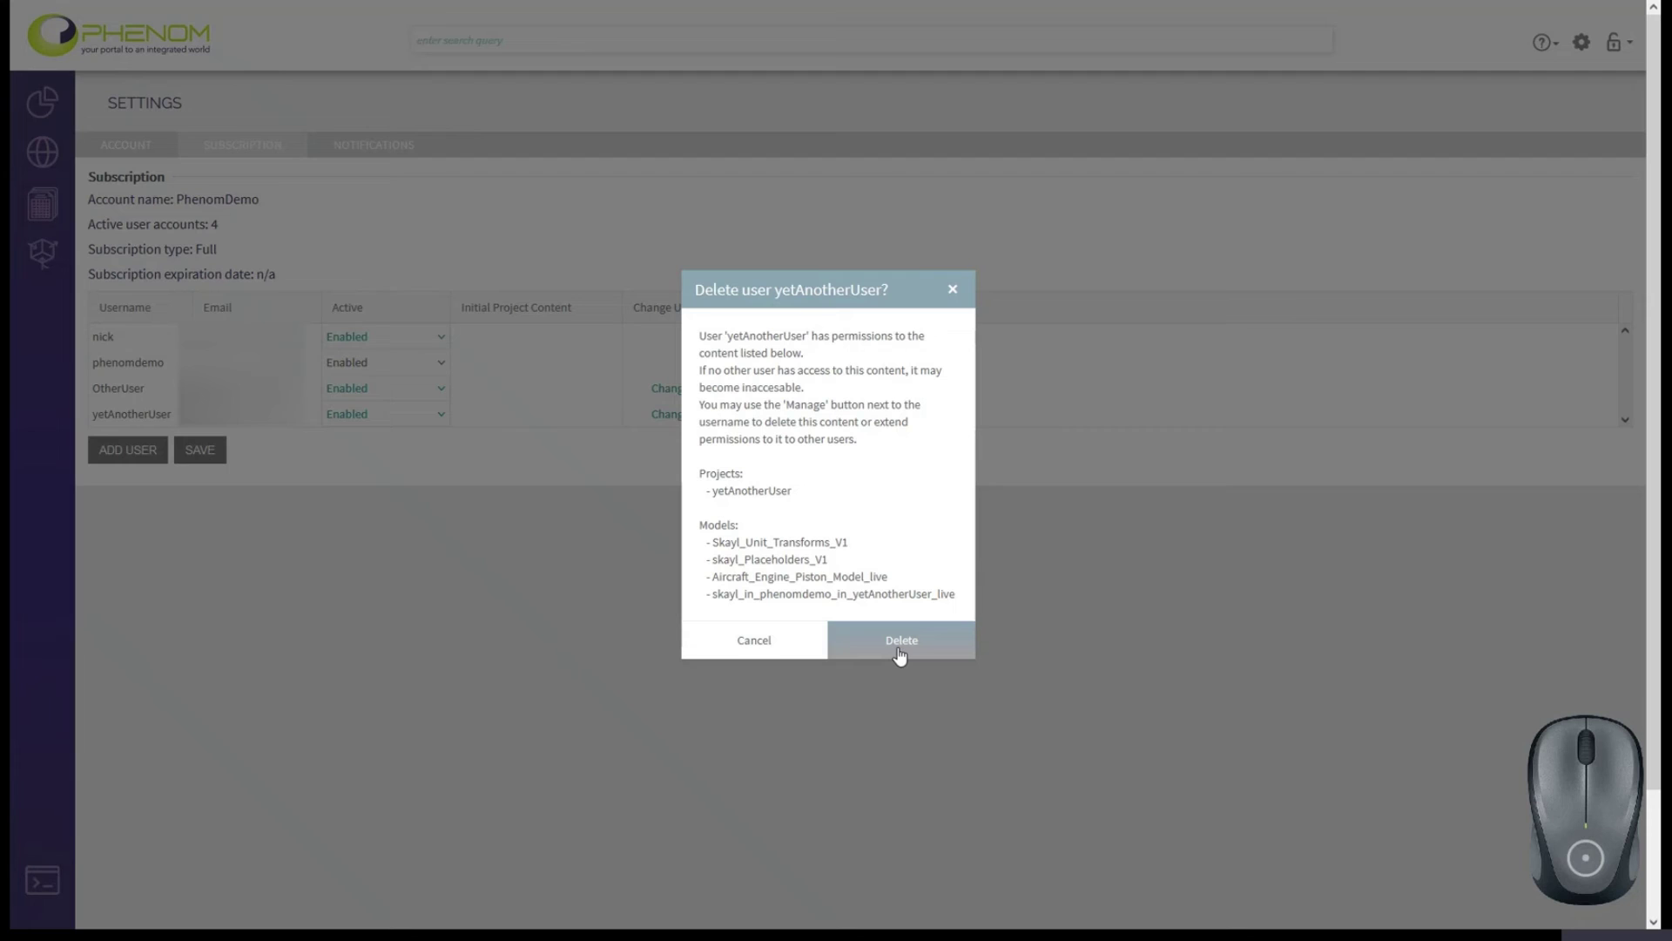
left_click(763, 640)
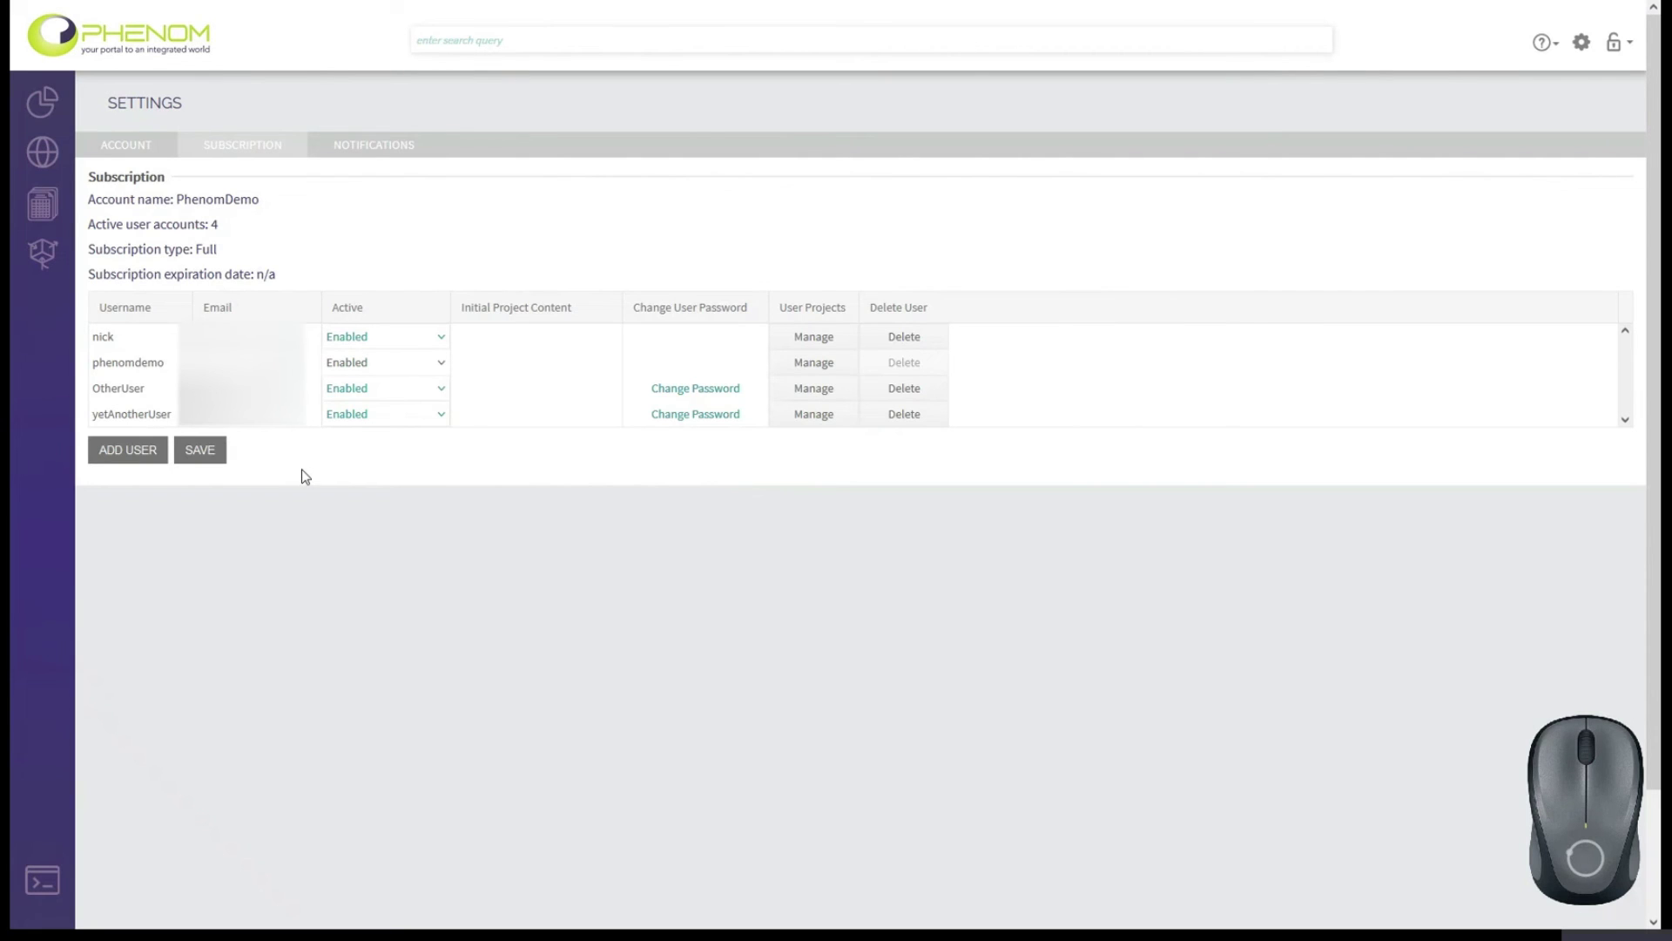
Set OtherUser to Disabled, save the user list, and add a new blank user row.
left_click(350, 388)
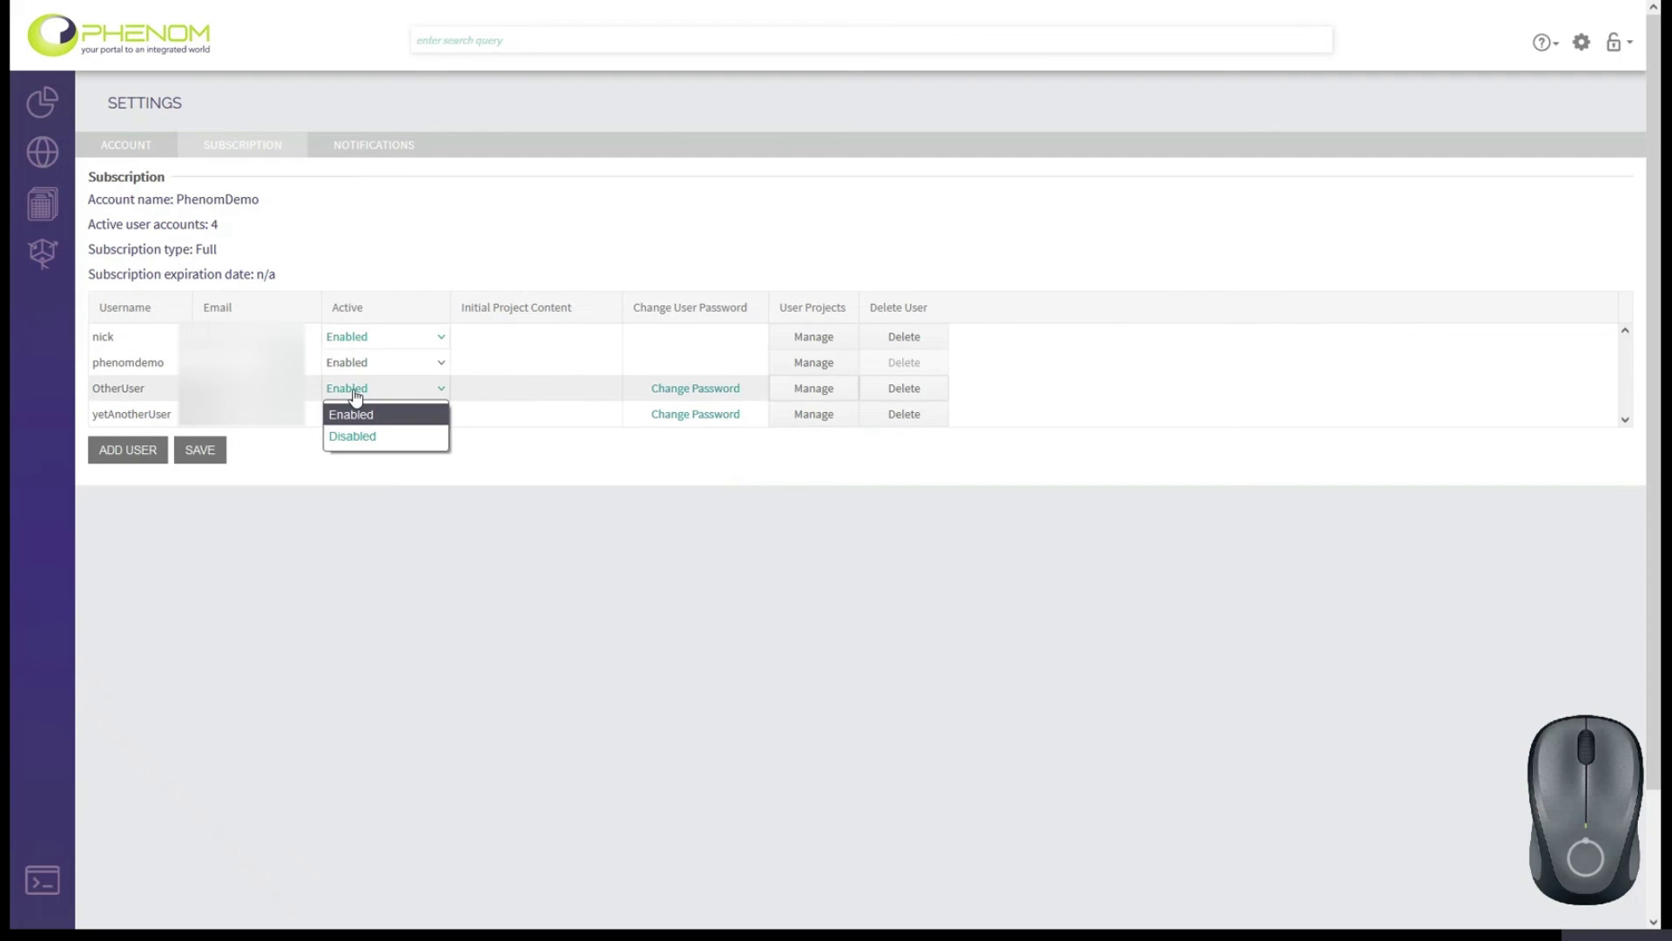
left_click(351, 436)
left_click(198, 458)
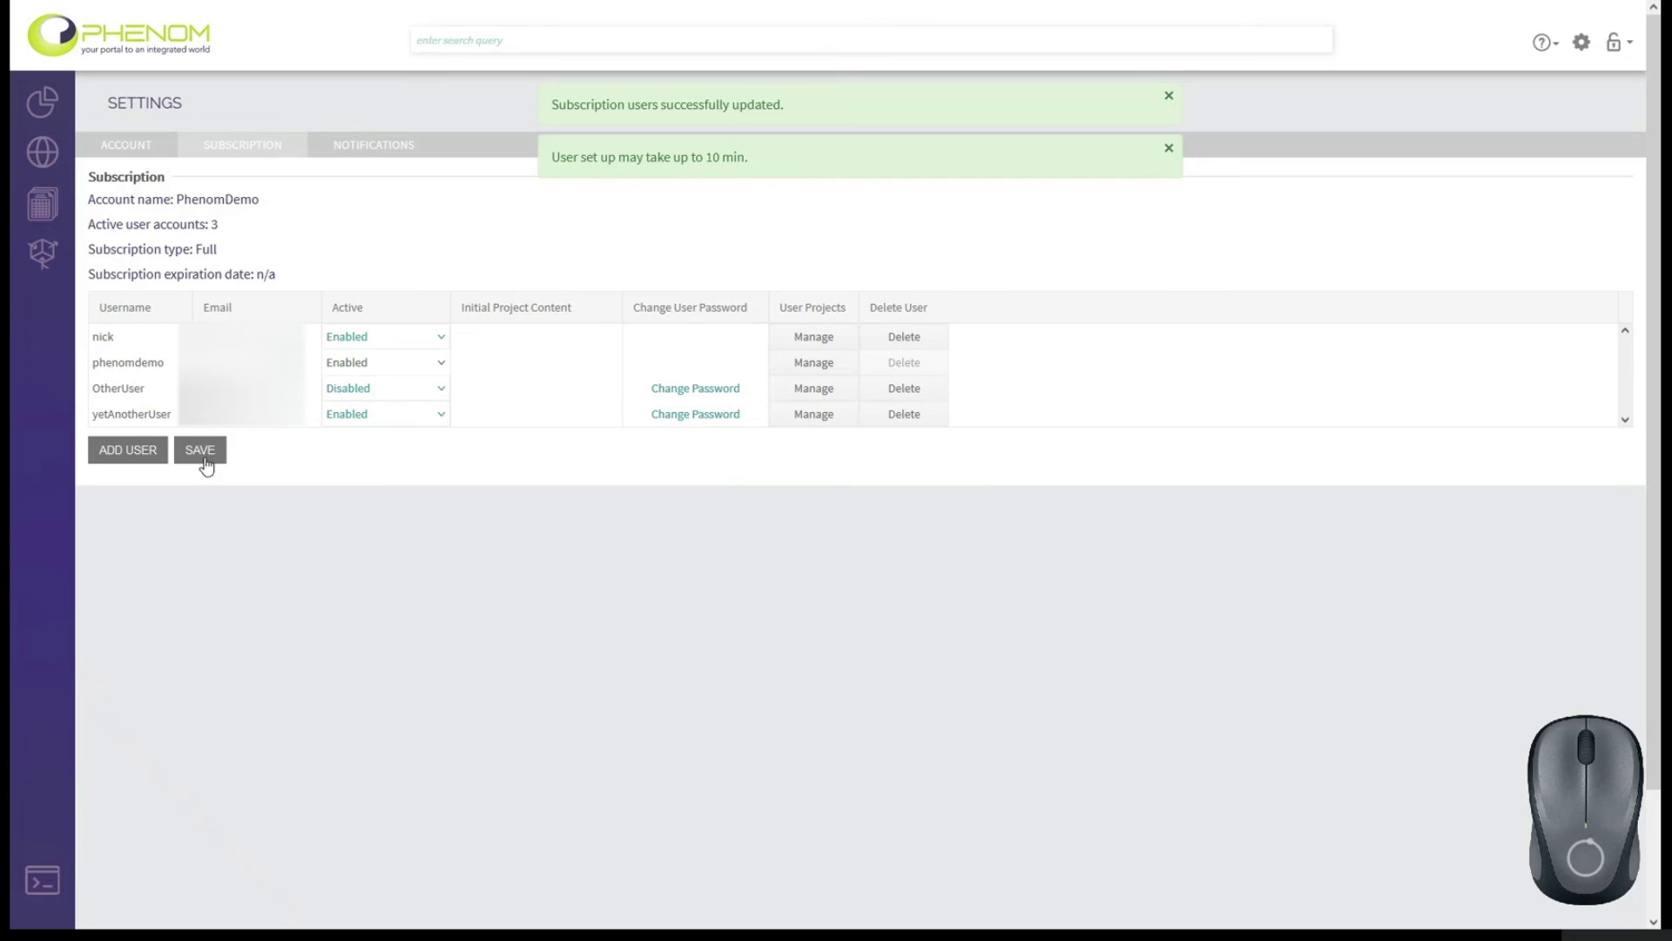
left_click(127, 449)
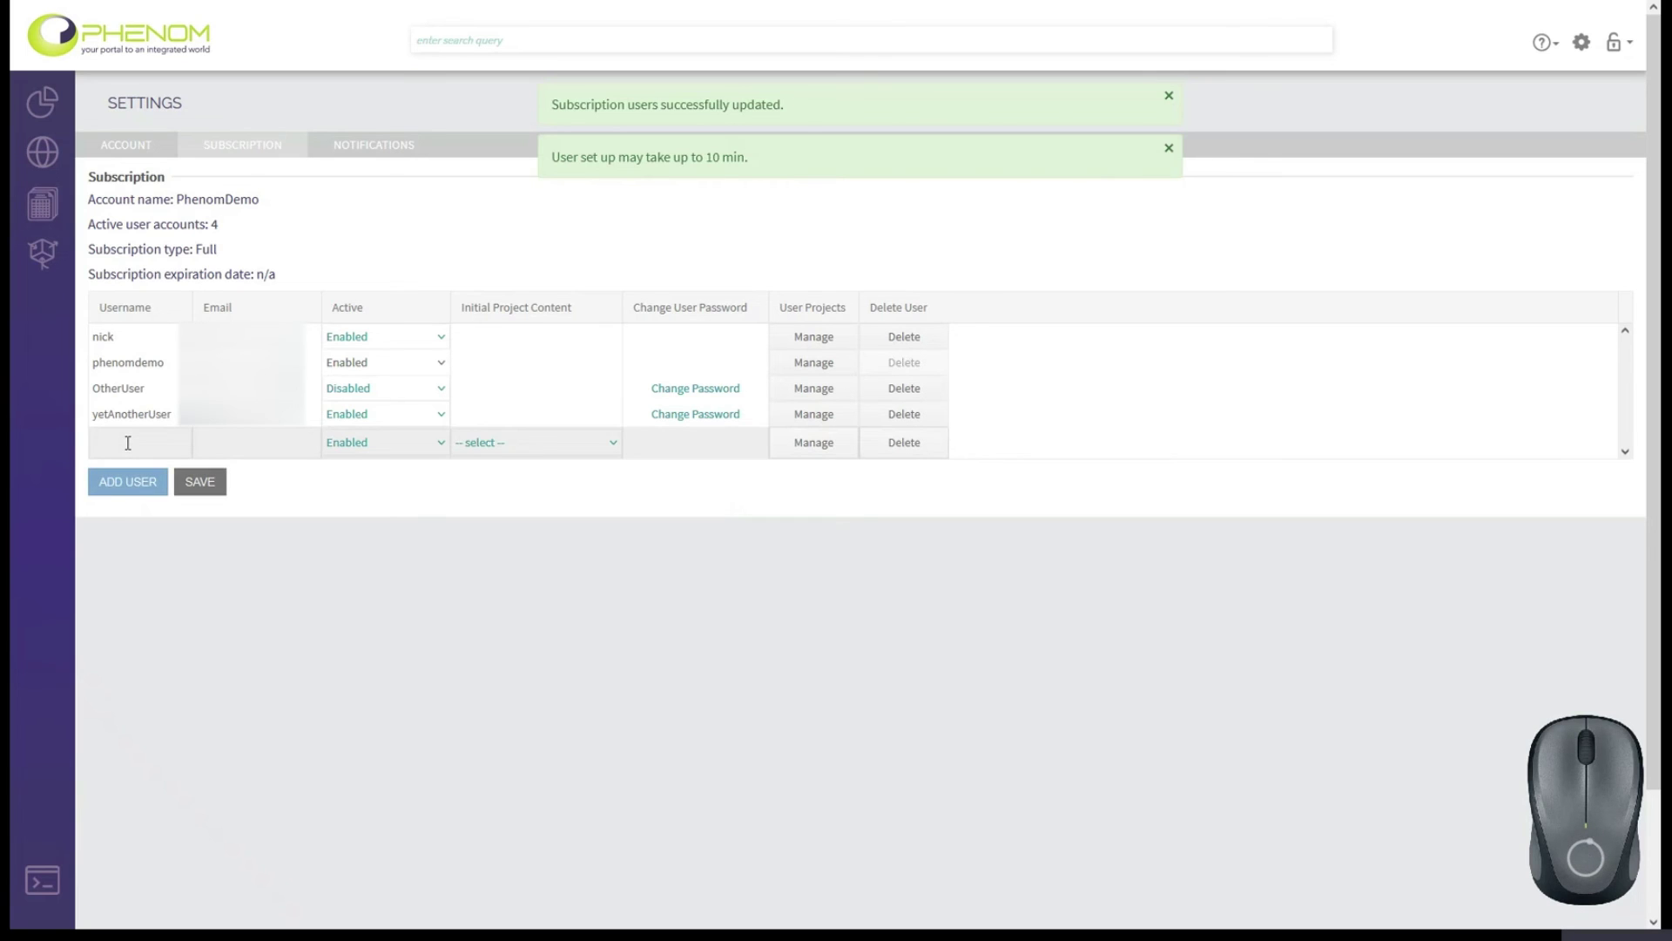
Fill the new row with username 'name', an email address, and phenomdemo as initial project content.
left_click(127, 442)
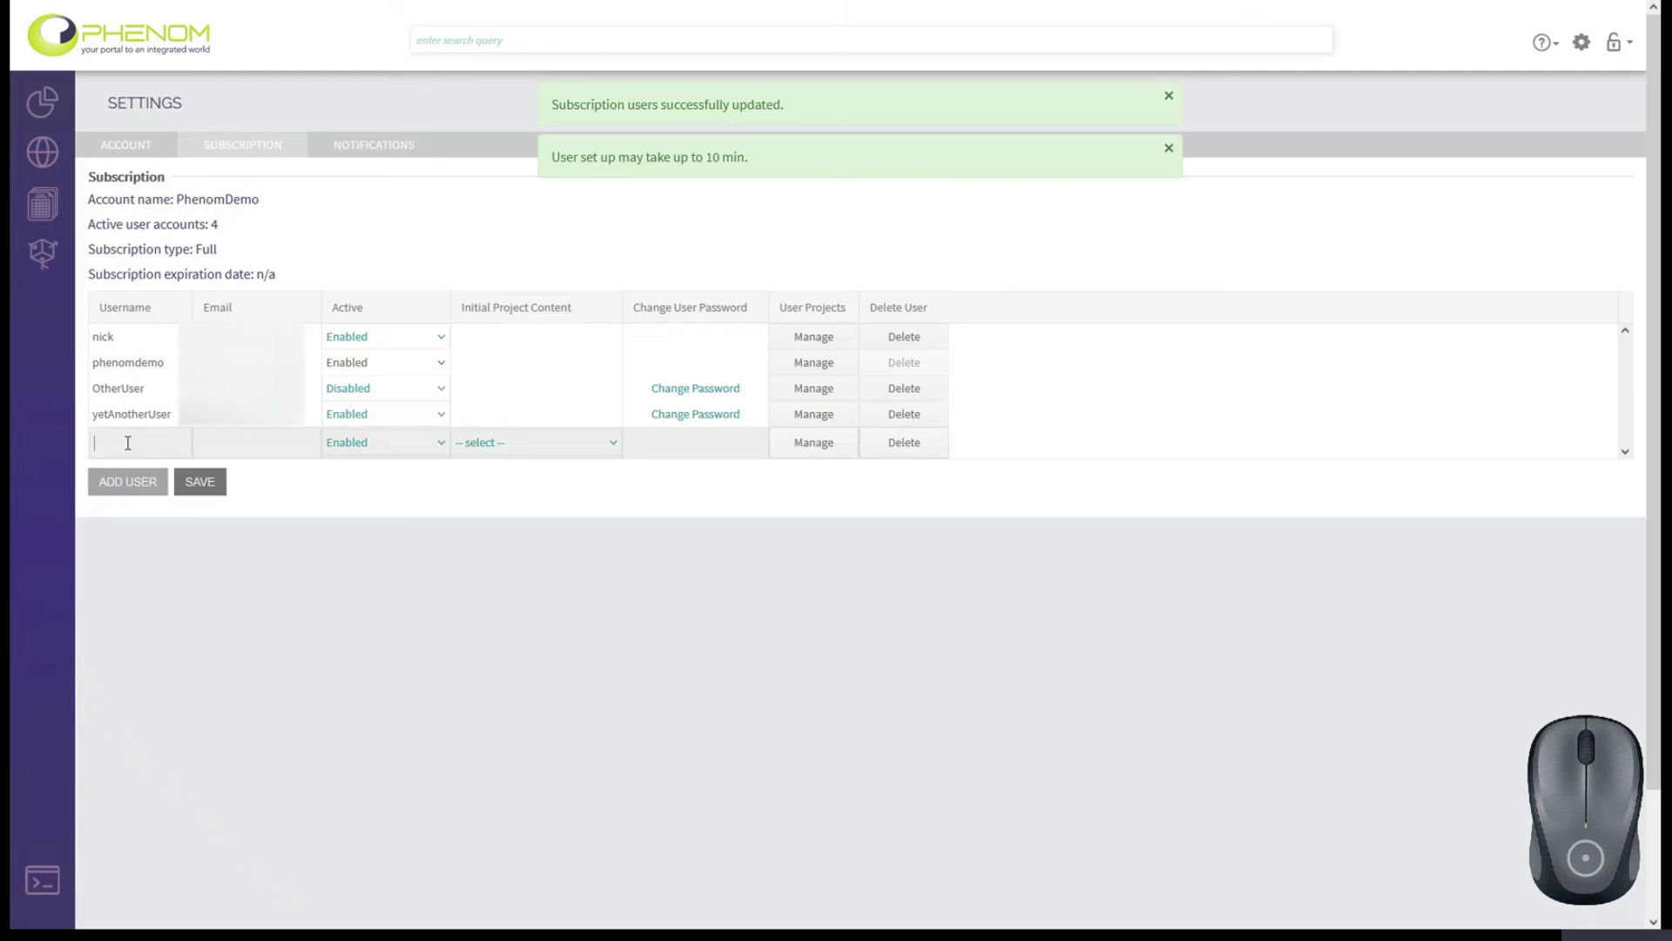
type("name")
key("Tab")
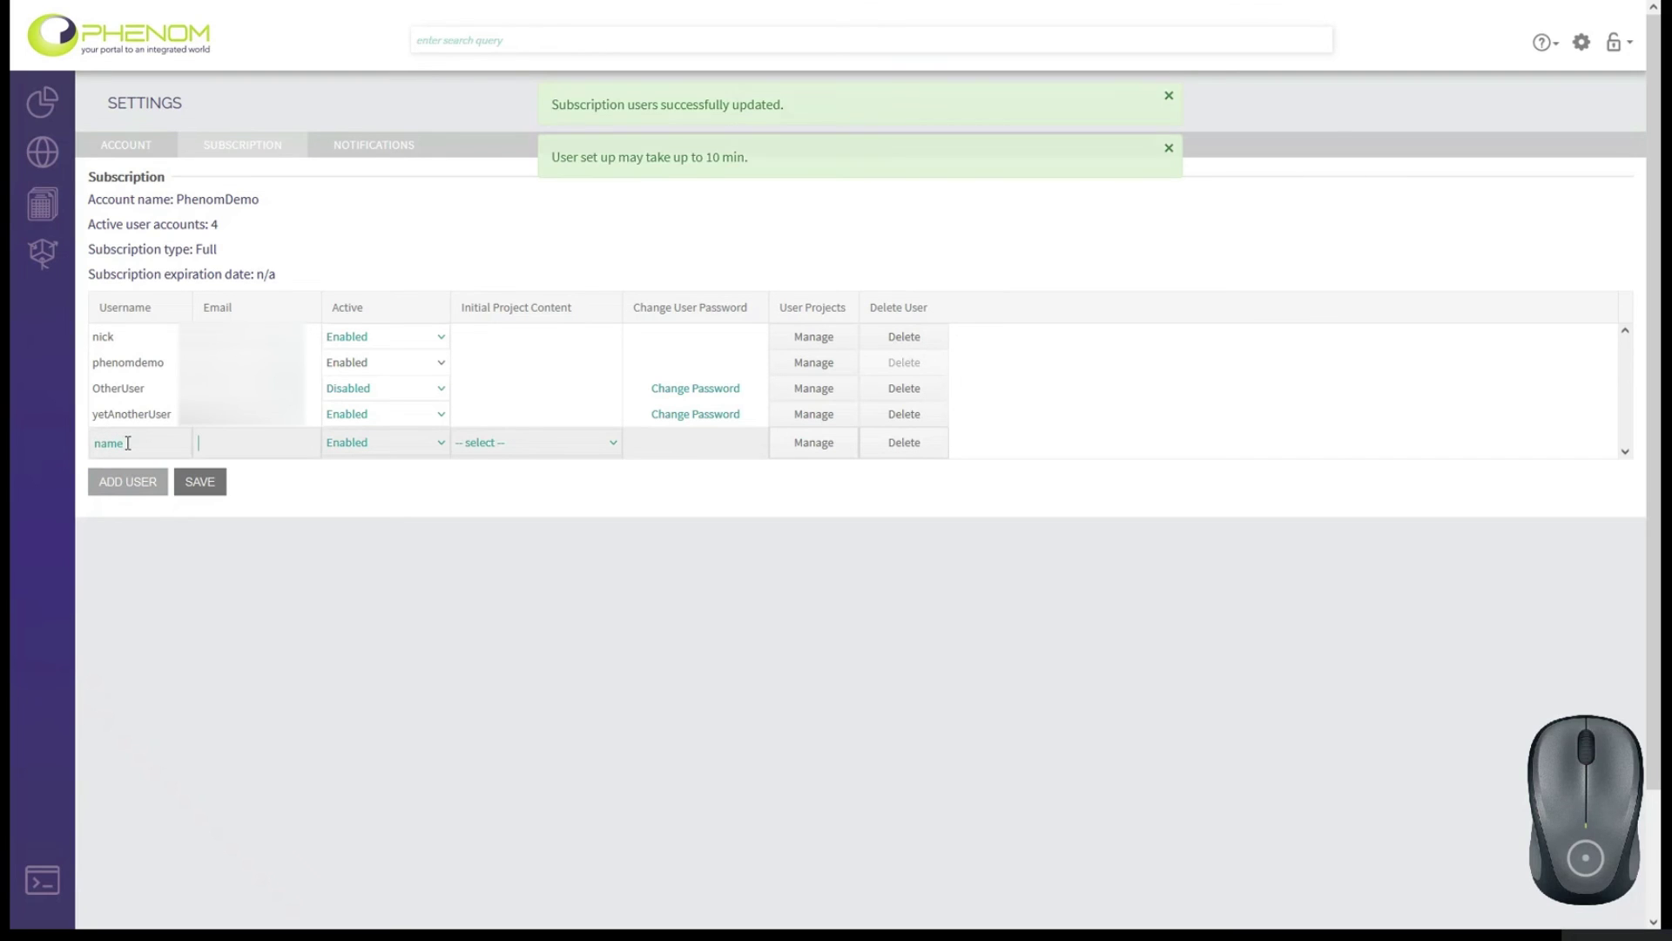
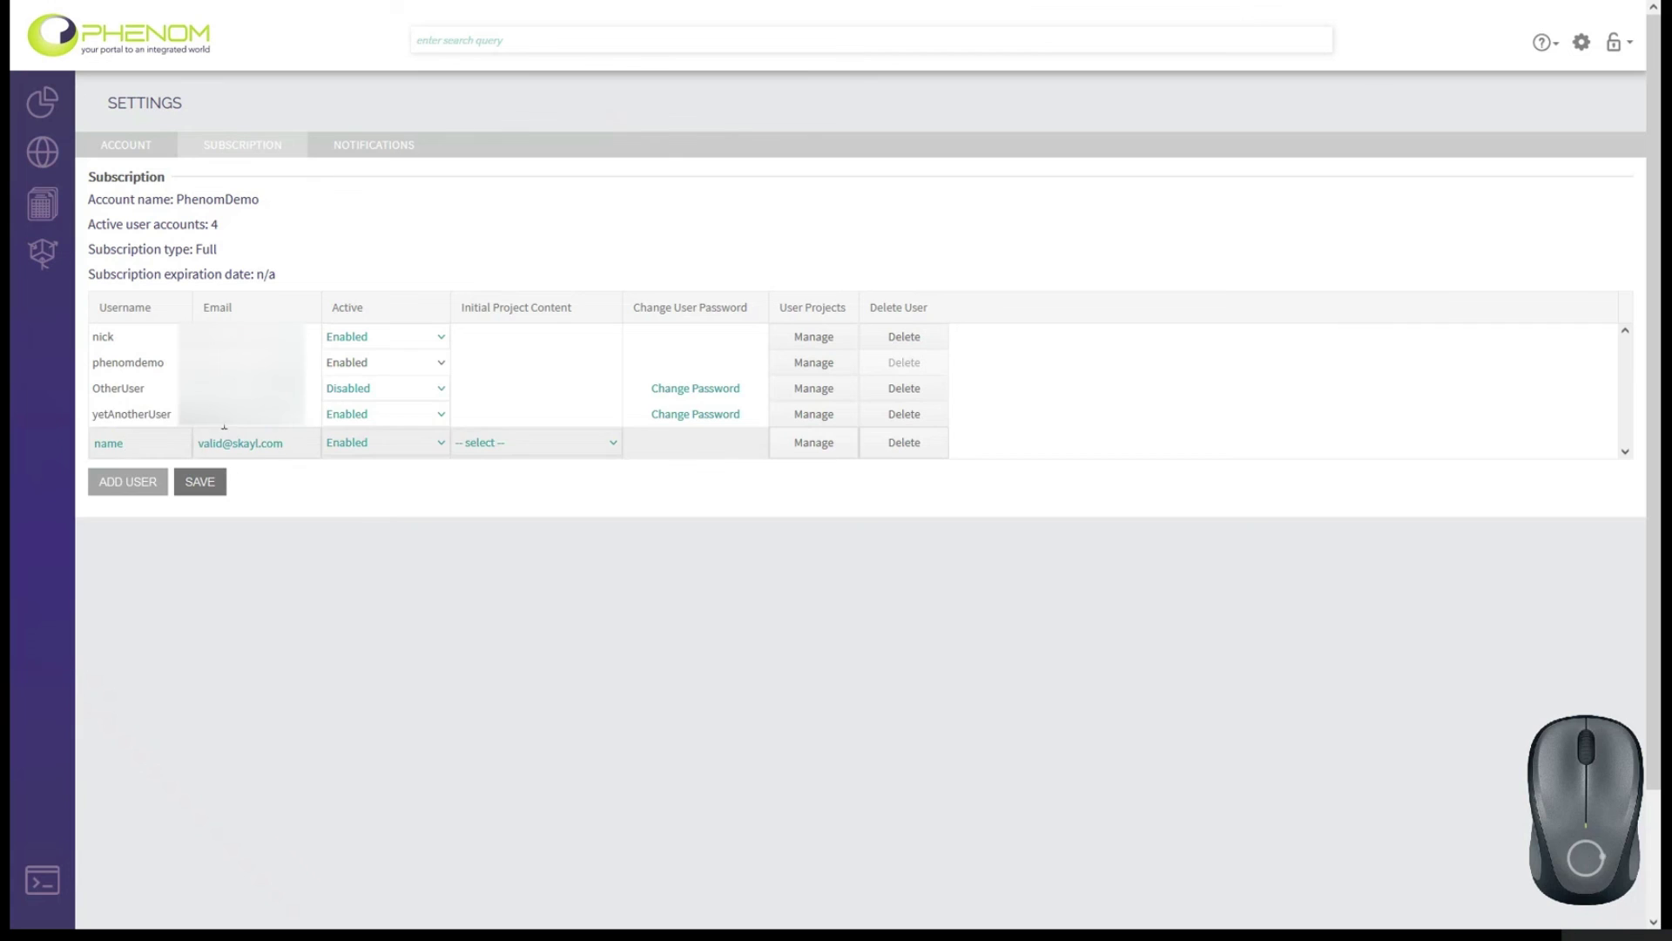
left_click(495, 444)
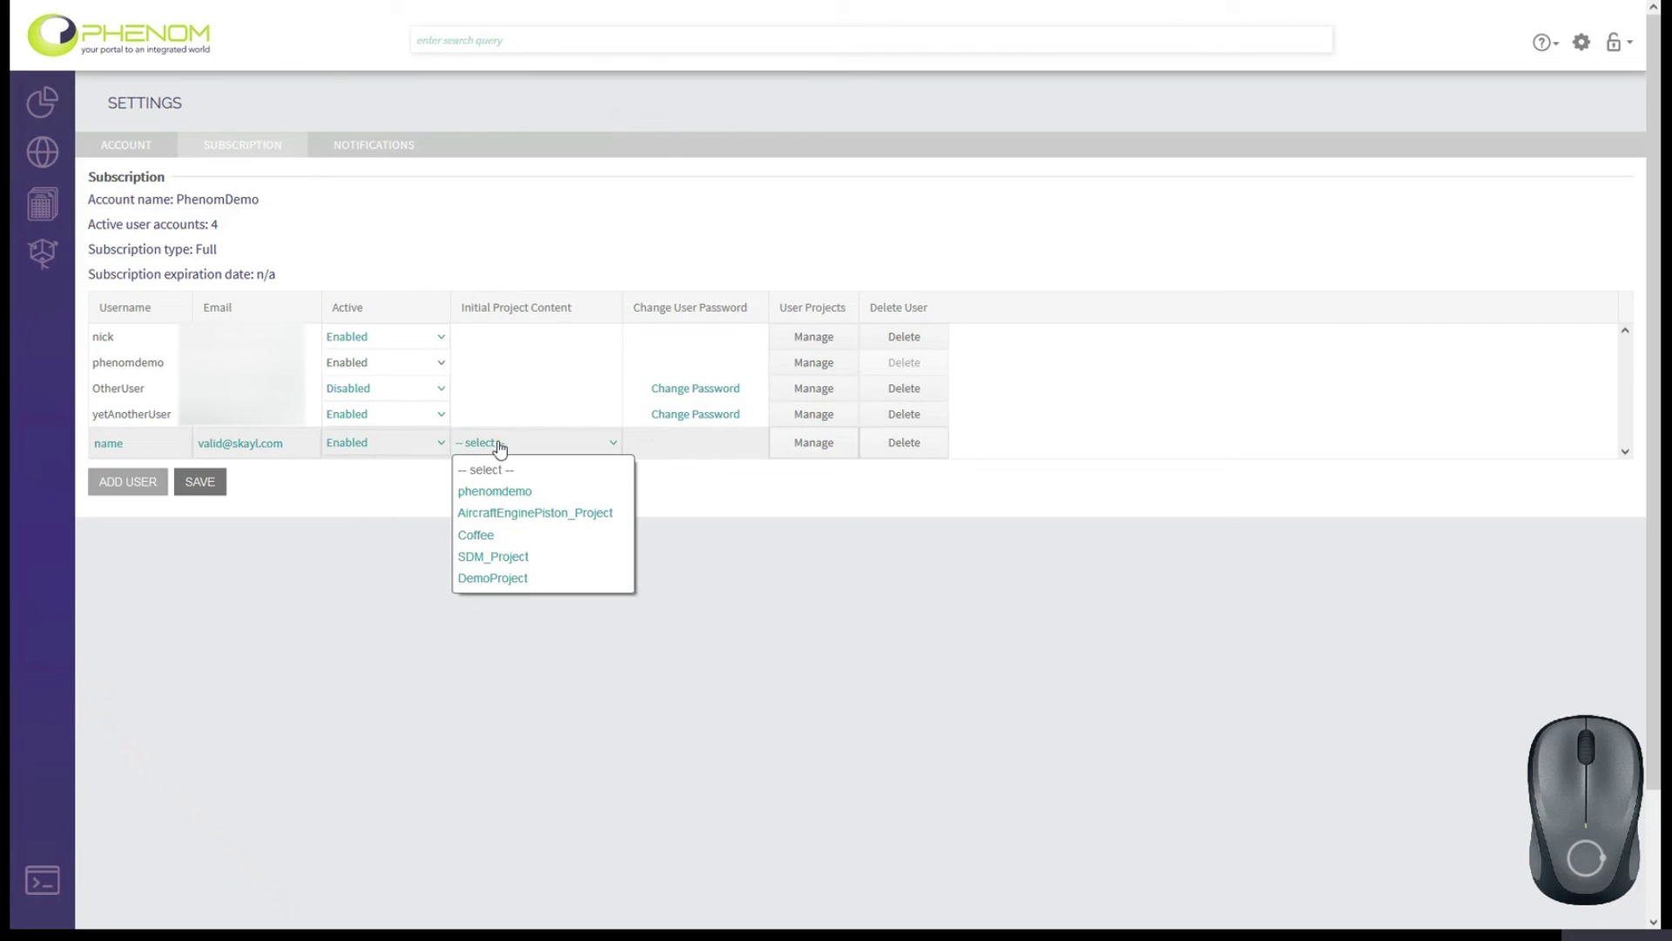
left_click(502, 493)
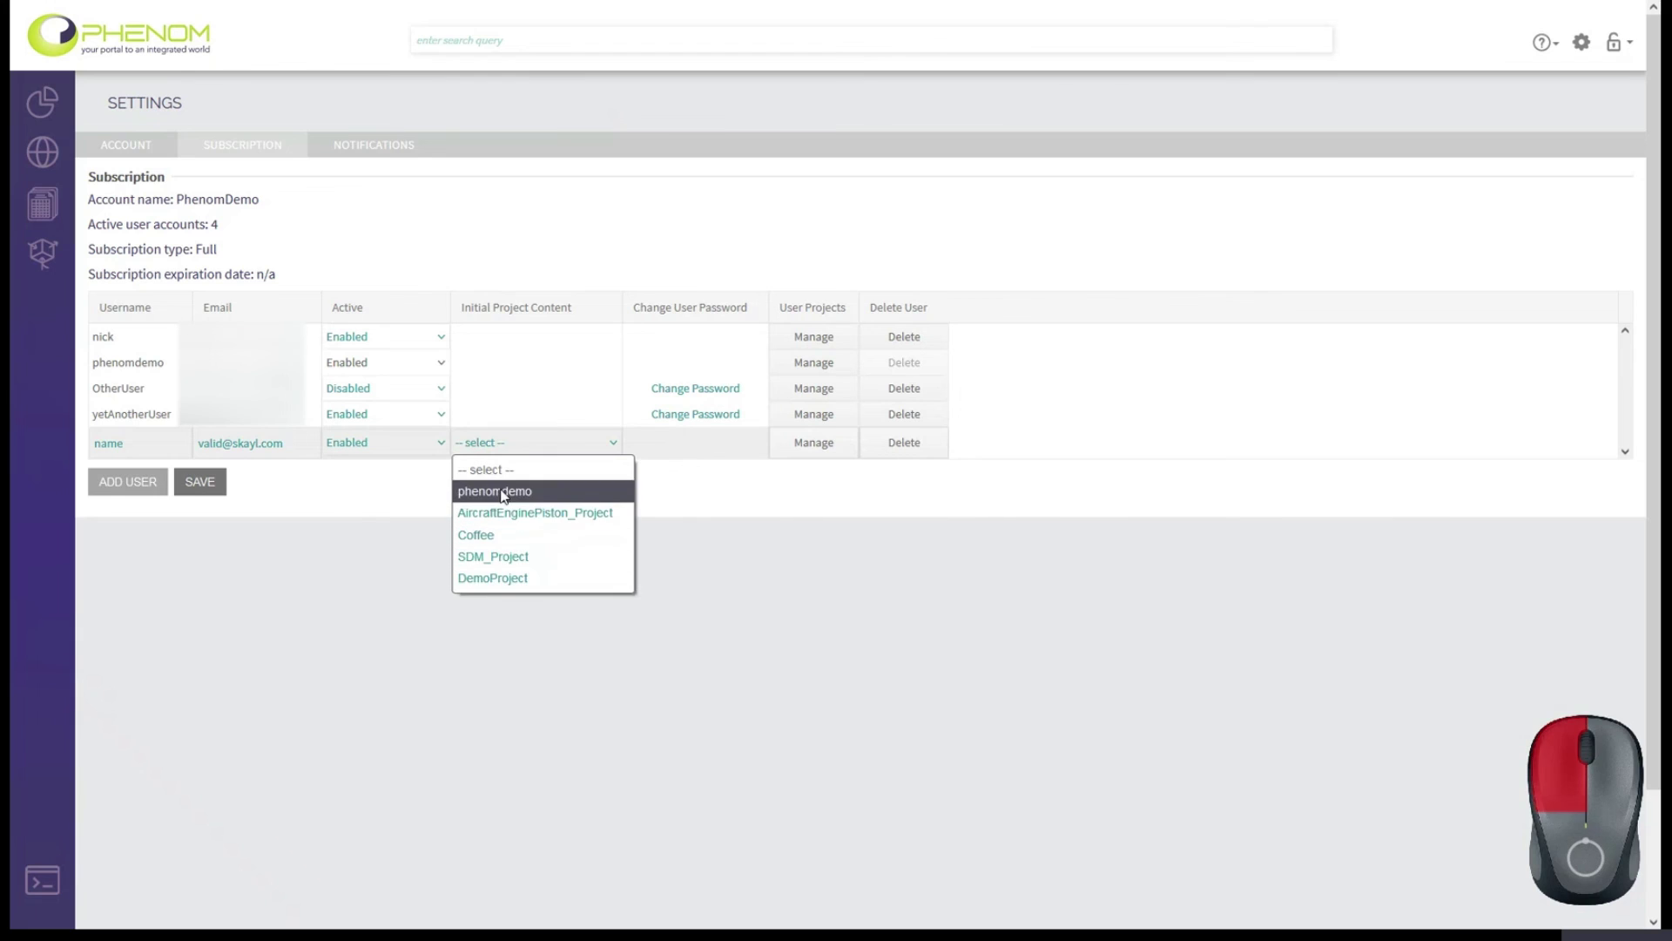